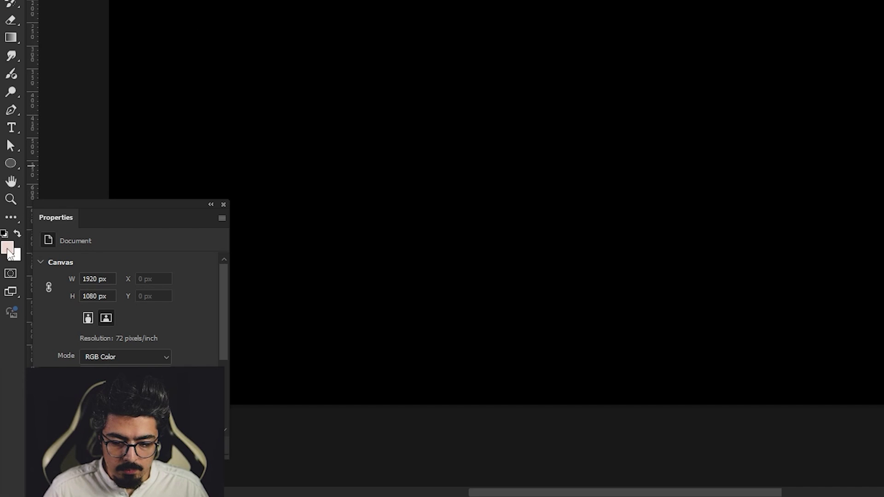
Step: Set the foreground colour to f2d9ce and fill the black background layer with it
left_click(6, 329)
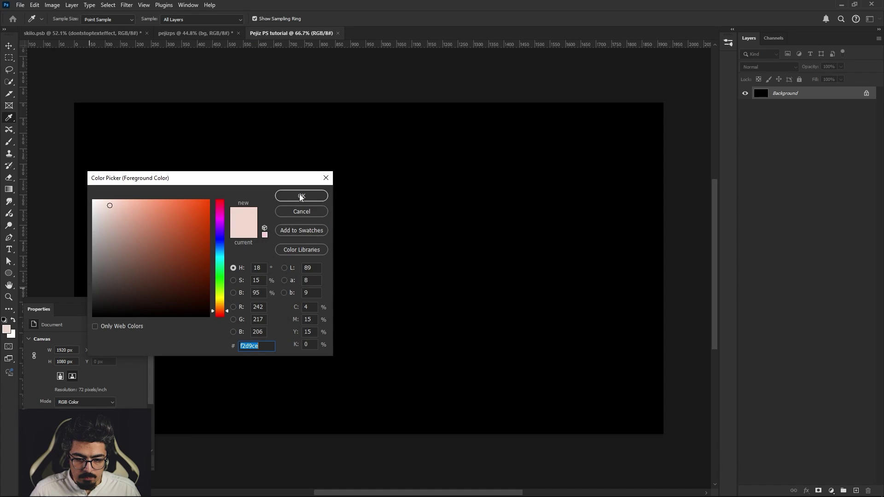
left_click(300, 197)
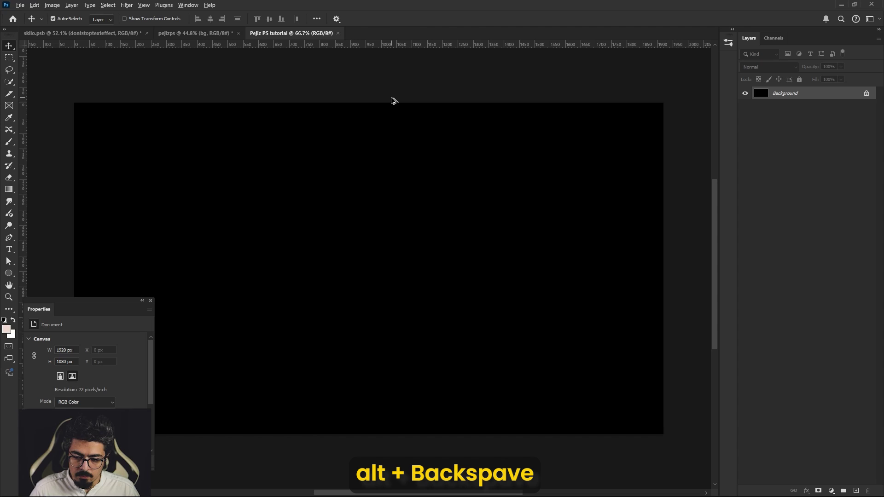
key("alt+BackSpace")
Step: Bring the cut-out basketball player into the document and position it at about X 449 px, Y -53 px
left_click_drag(392, 216, 432, 190)
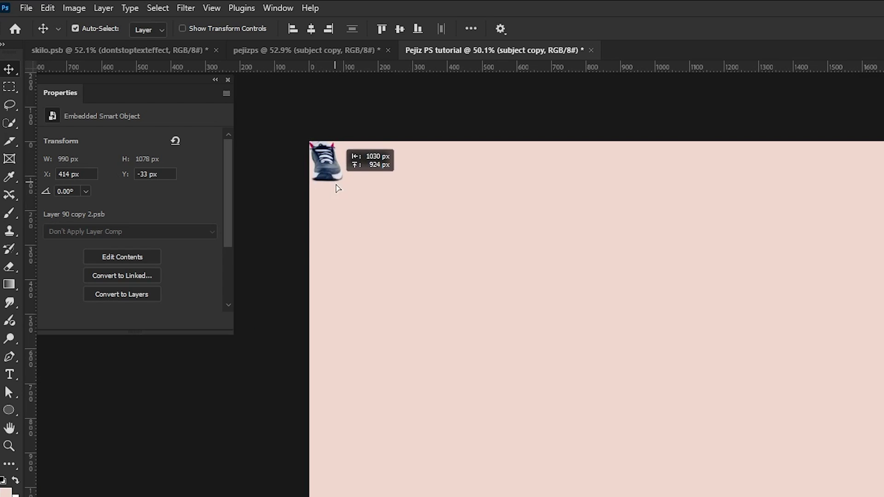
left_click_drag(228, 125, 504, 306)
left_click_drag(752, 463, 709, 495)
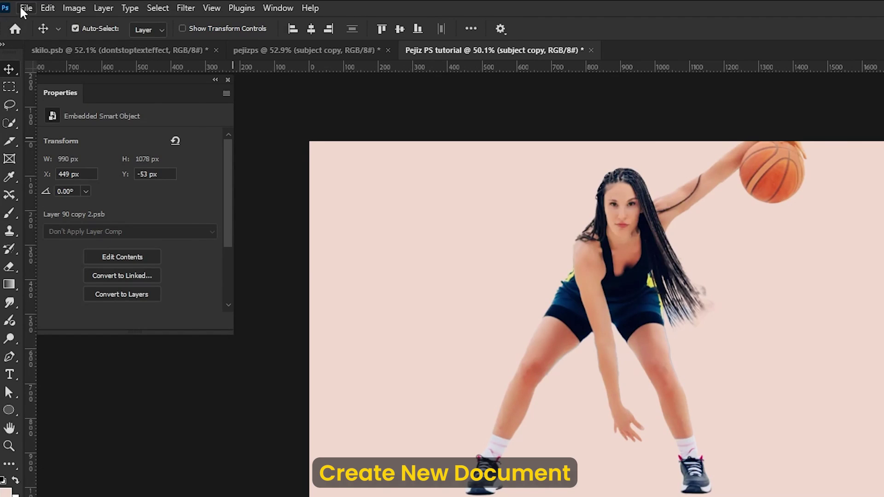
left_click(23, 8)
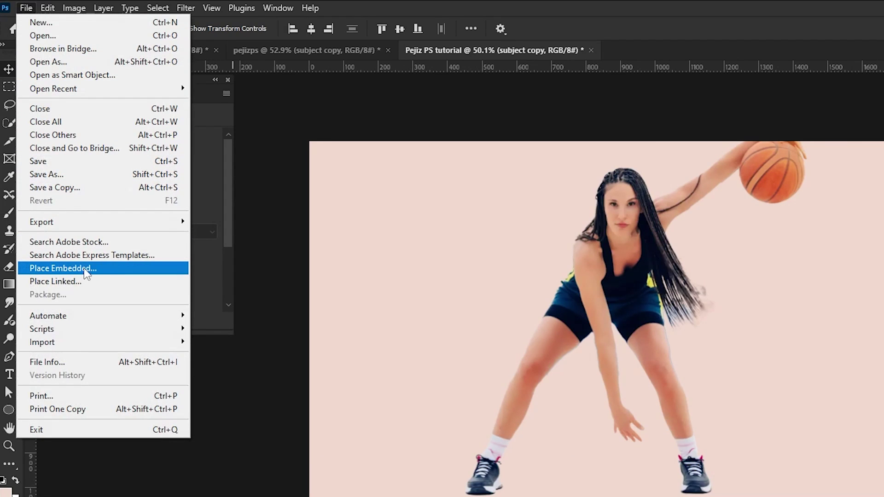
left_click(98, 275)
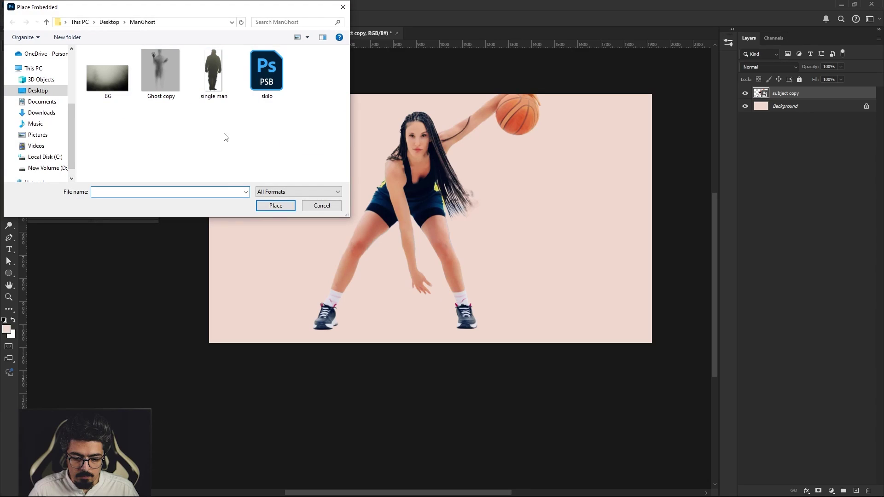
left_click(321, 206)
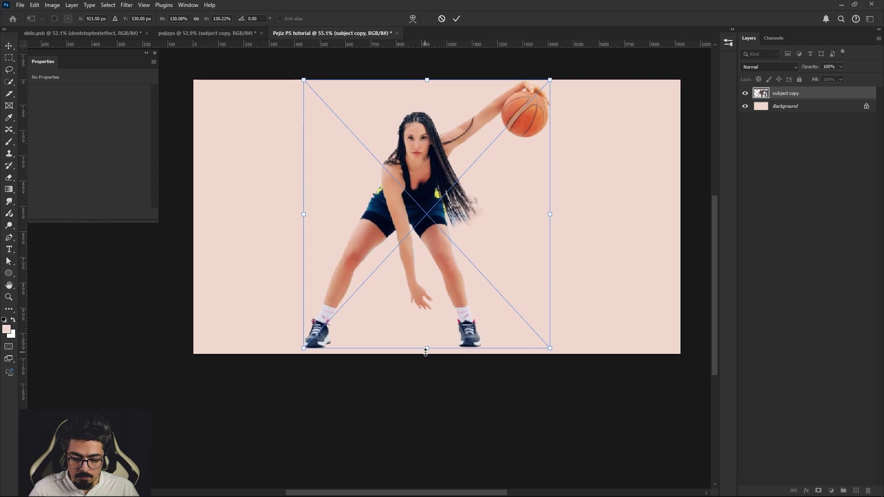
Step: Scale and reposition the player to about 955 × 1040 px at X 462 px, Y 20 px
left_click_drag(427, 348, 425, 343)
left_click_drag(427, 196, 431, 198)
left_click(457, 19)
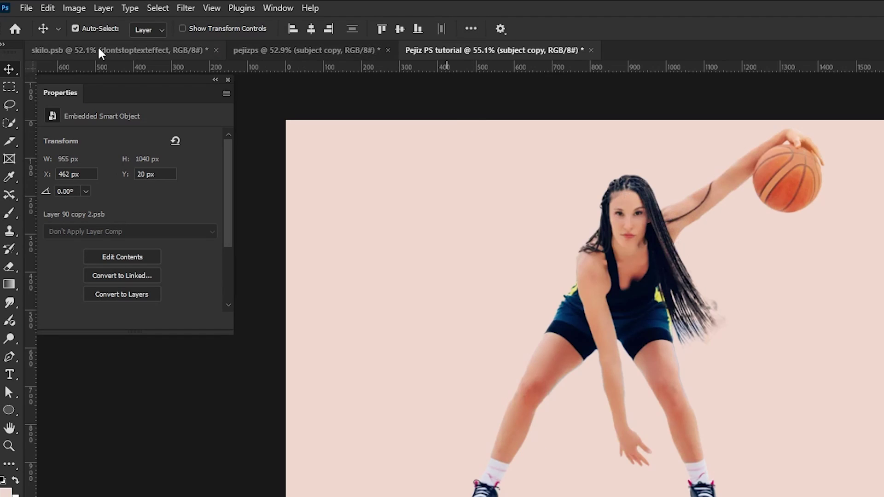
Step: Centre the player horizontally on the canvas using the Move tool's align options, aligned to Canvas
right_click(7, 49)
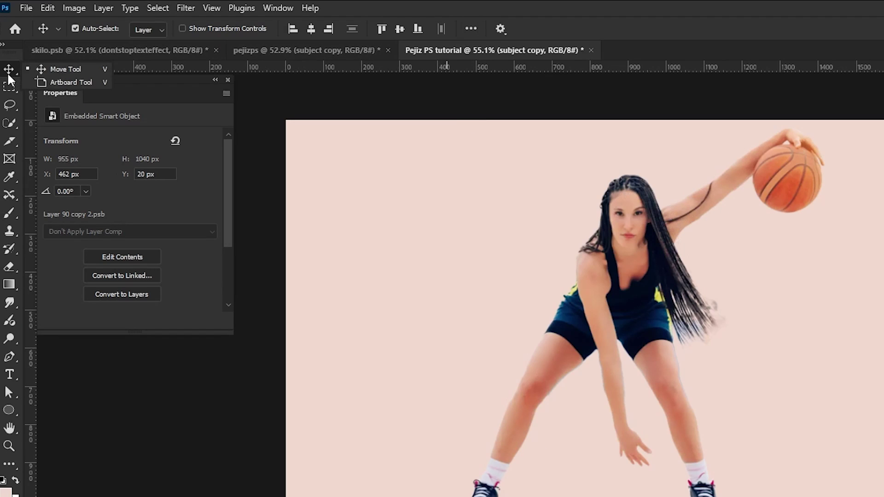
left_click(54, 69)
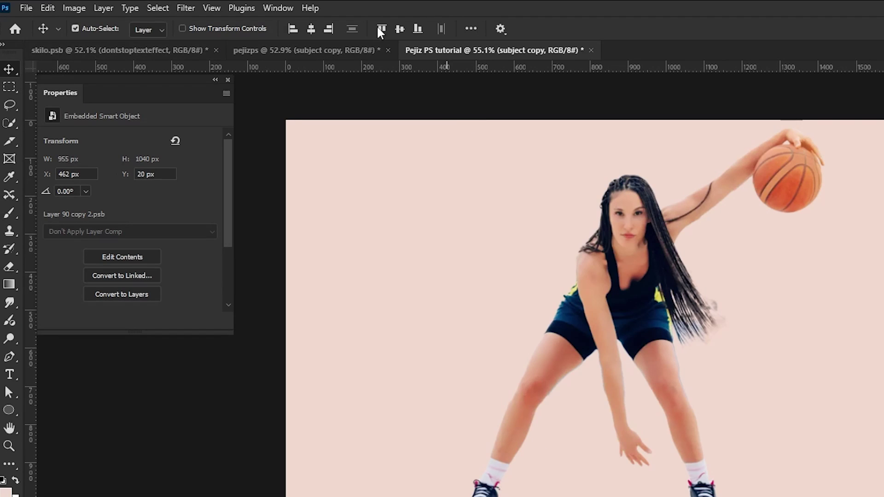
left_click(471, 29)
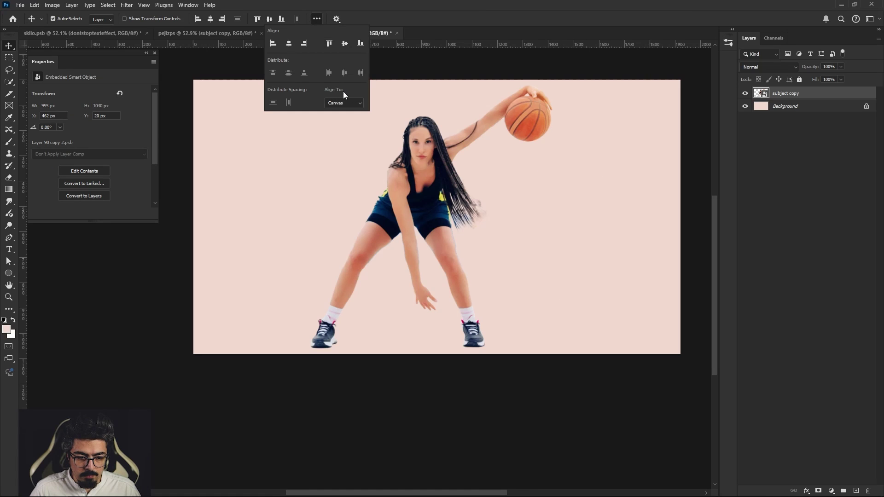
left_click(344, 102)
left_click(341, 118)
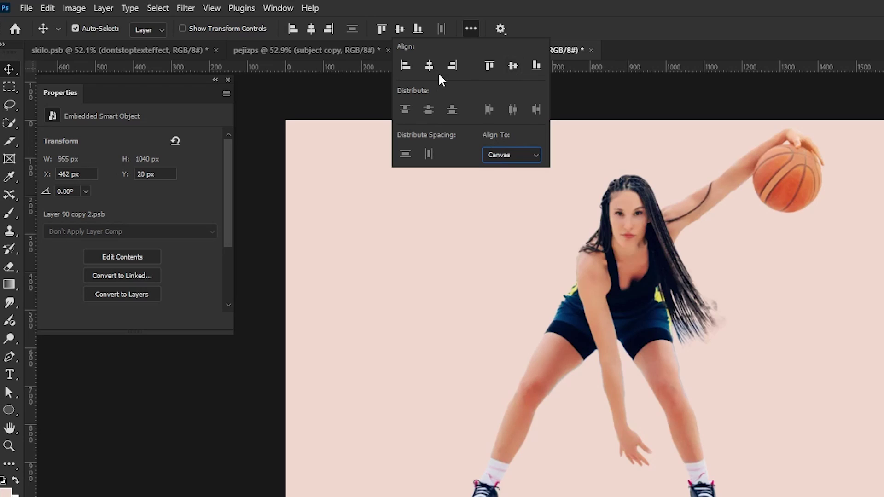
left_click(429, 66)
left_click(738, 288)
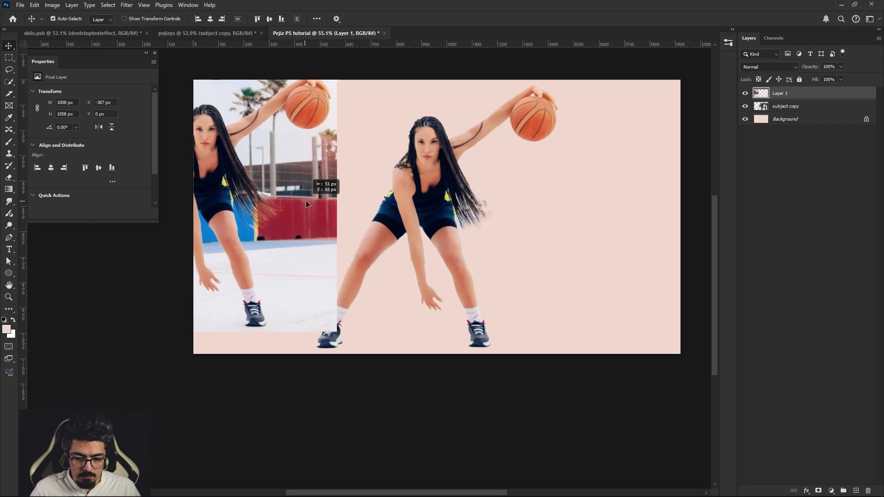
Step: Move the original court photo beside the cut-out player for comparison
left_click_drag(306, 200, 295, 170)
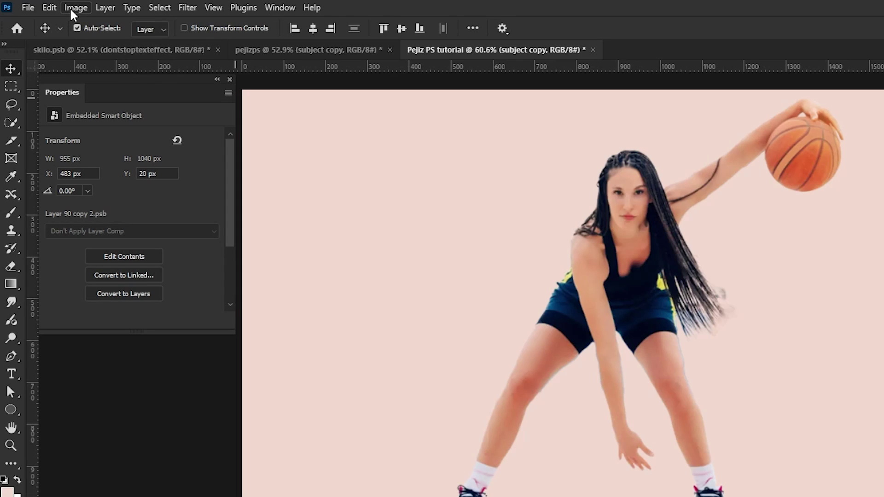
Step: Start a Brightness/Contrast adjustment on the player, set brightness to -15, and compare with the preview off and on
left_click(51, 5)
mouse_move(83, 42)
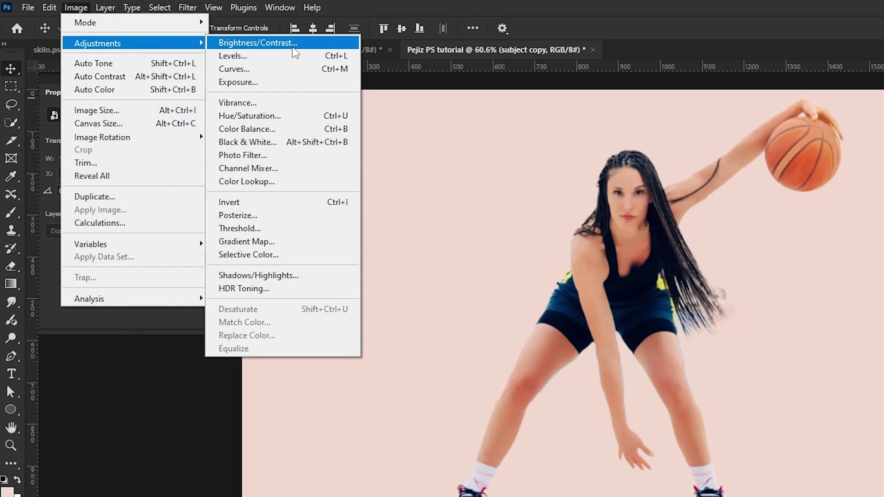
left_click(293, 44)
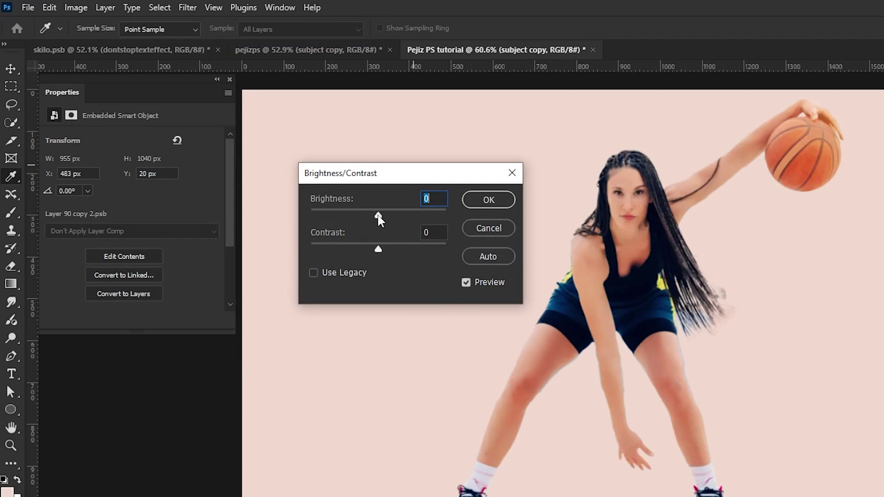
left_click_drag(379, 215, 374, 219)
left_click_drag(250, 146, 249, 146)
left_click_drag(292, 115, 271, 91)
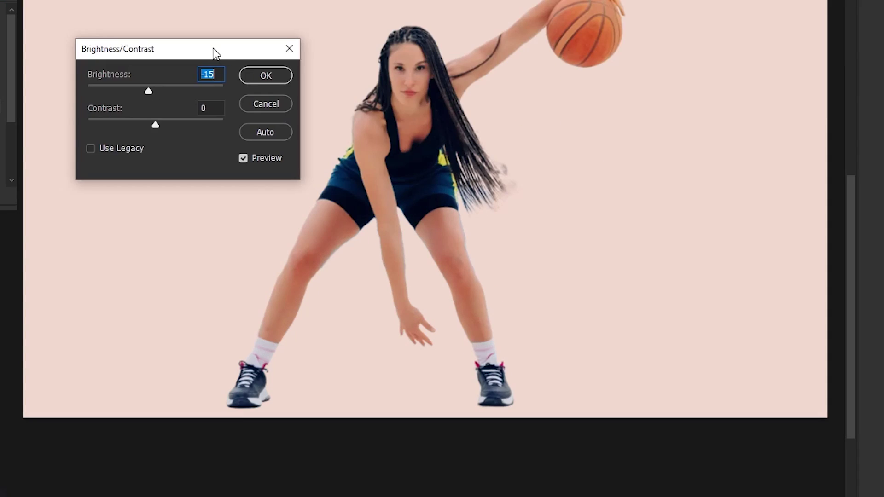
left_click(216, 123)
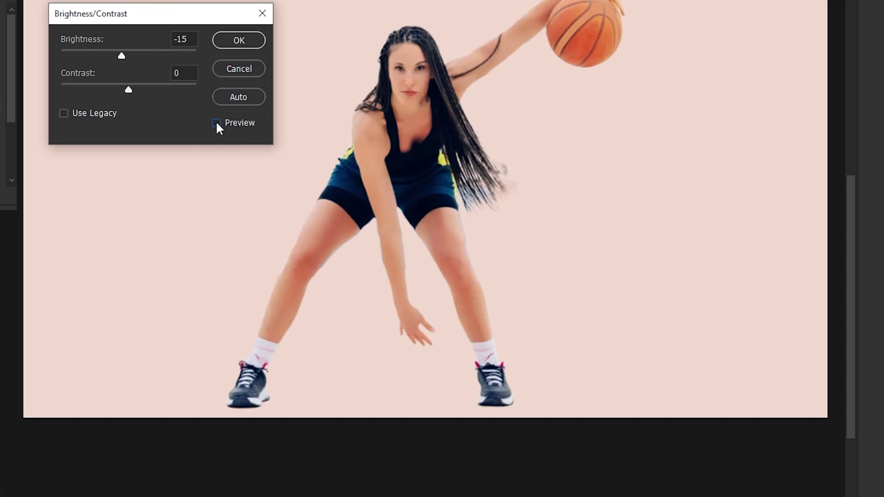
left_click(217, 124)
left_click(217, 124)
left_click(217, 124)
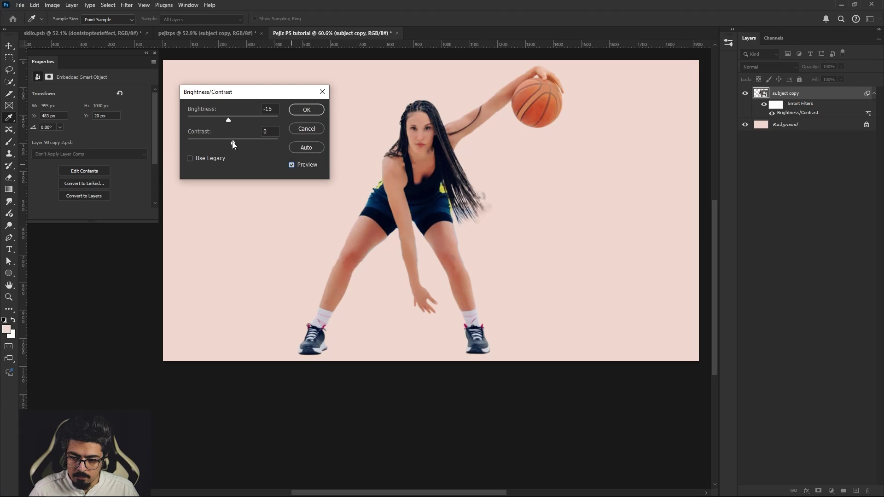
Step: Set the contrast to -5, compare the preview, and apply the Brightness/Contrast adjustment
left_click_drag(129, 90, 127, 89)
left_click_drag(232, 143, 231, 143)
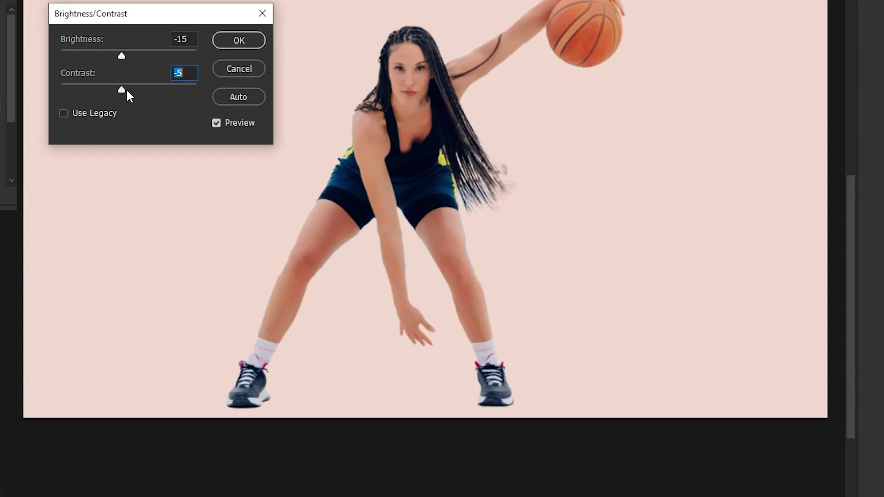
left_click(215, 124)
left_click(215, 125)
left_click(242, 41)
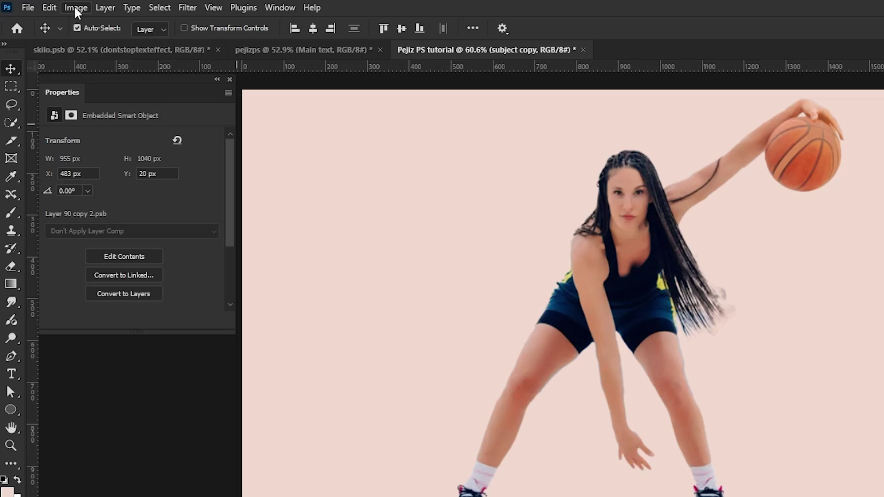
Step: Apply a Black & White adjustment to the player with Reds at 36% and Yellows at 51%
left_click(75, 7)
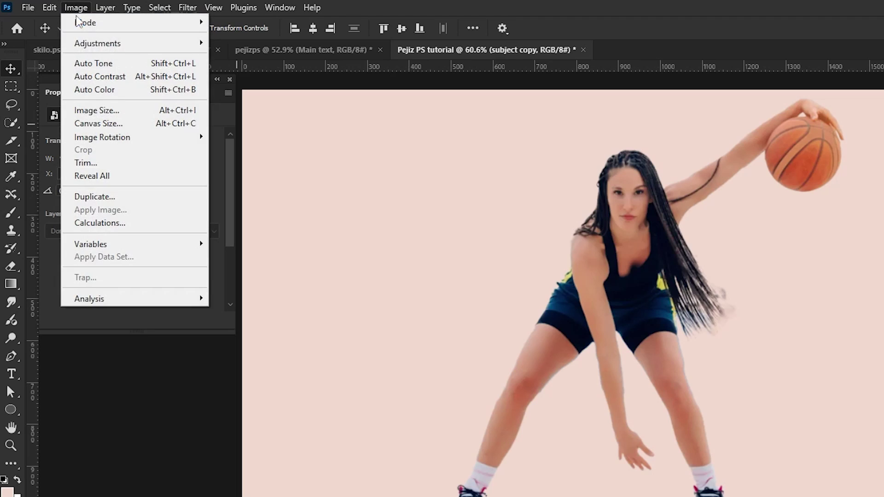
mouse_move(104, 46)
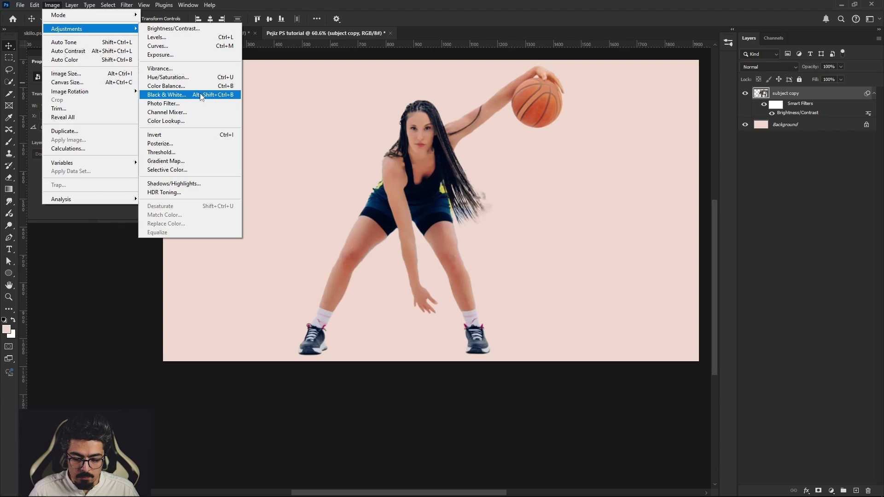
left_click(300, 145)
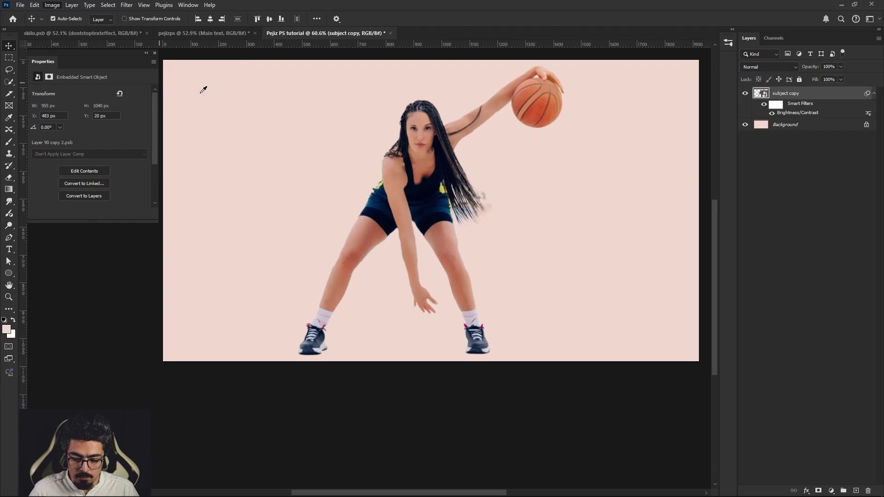
left_click_drag(348, 74, 276, 75)
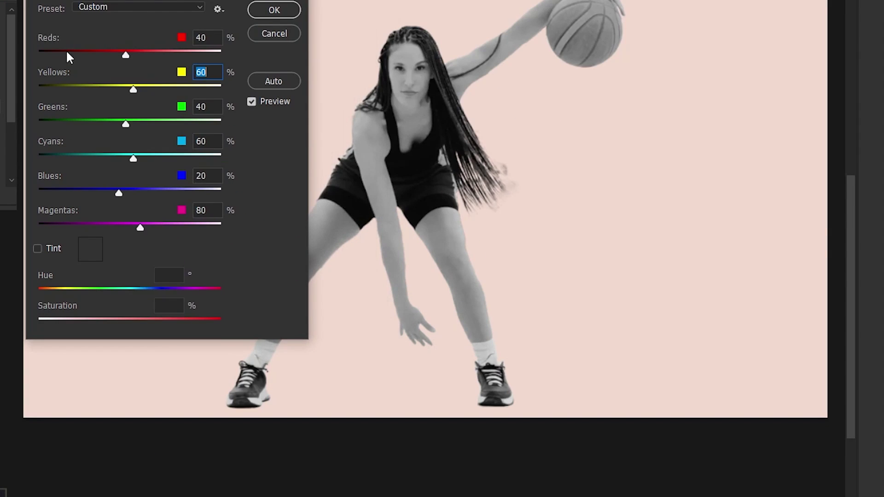
left_click_drag(121, 54, 123, 56)
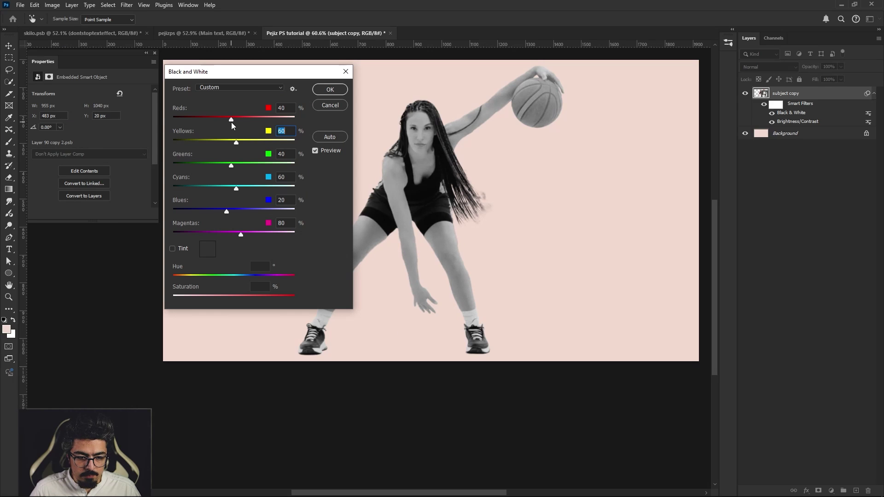
left_click_drag(230, 122, 230, 122)
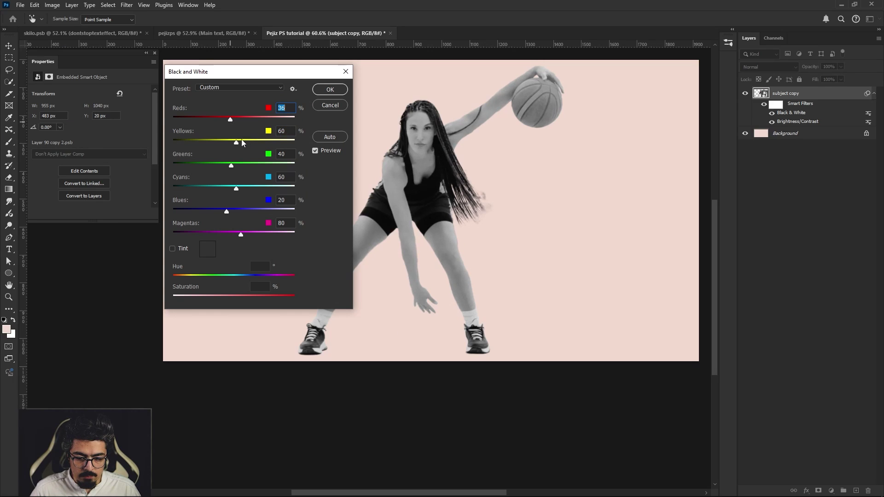
left_click_drag(236, 146, 234, 145)
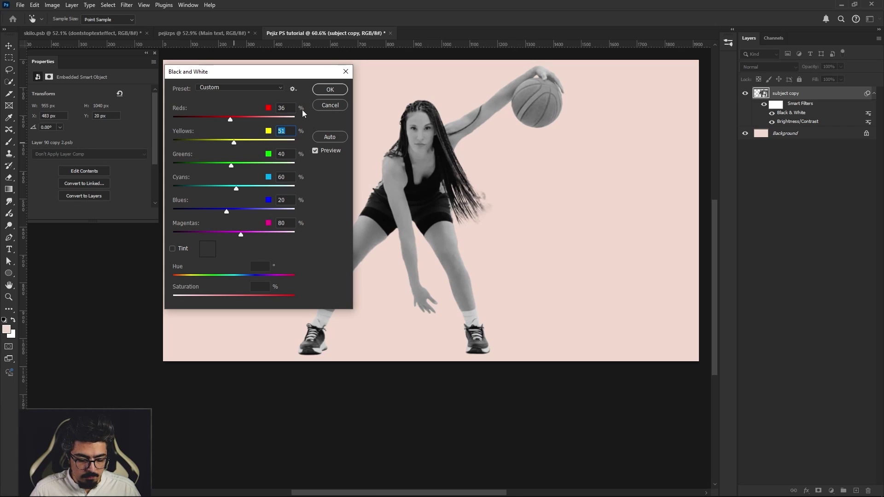
left_click(331, 90)
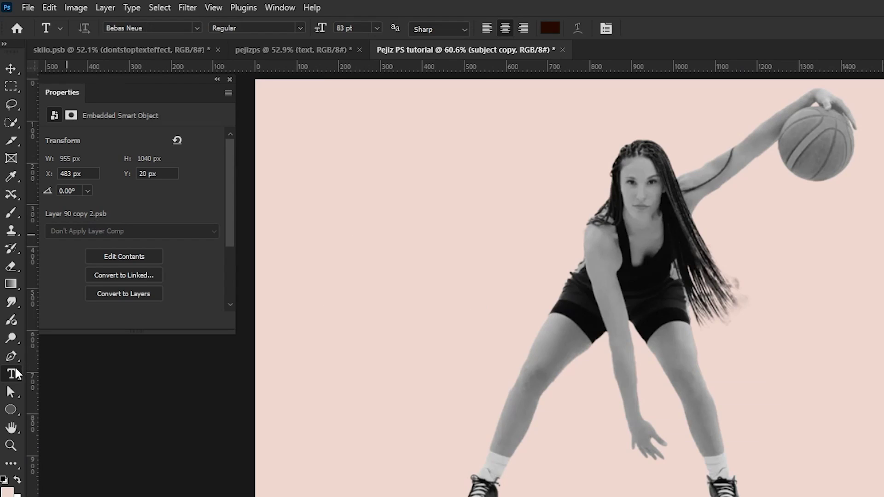
right_click(8, 249)
left_click(72, 376)
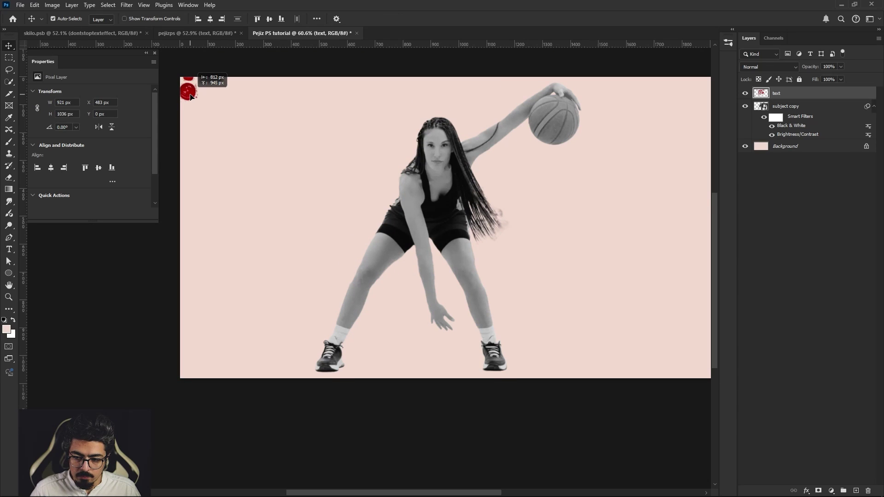
Step: Bring the red "DONT STOP !" text layer into the document and position it over the player at about X 500 px, Y -22 px
left_click_drag(190, 97, 426, 330)
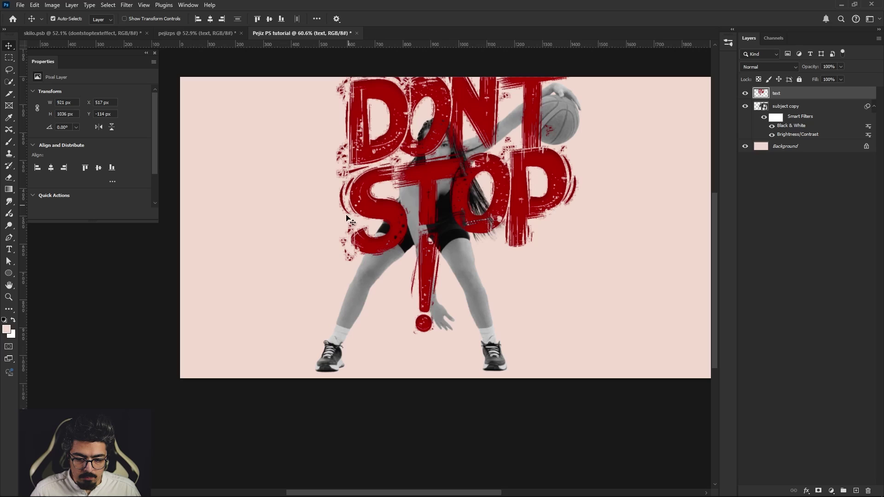
left_click_drag(443, 121, 435, 155)
key("ctrl+z")
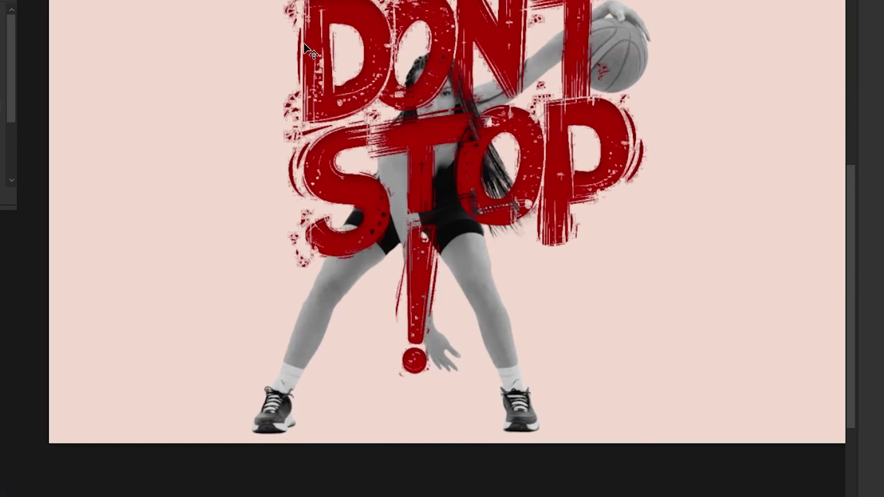
left_click_drag(359, 95, 342, 139)
left_click_drag(294, 89, 314, 88)
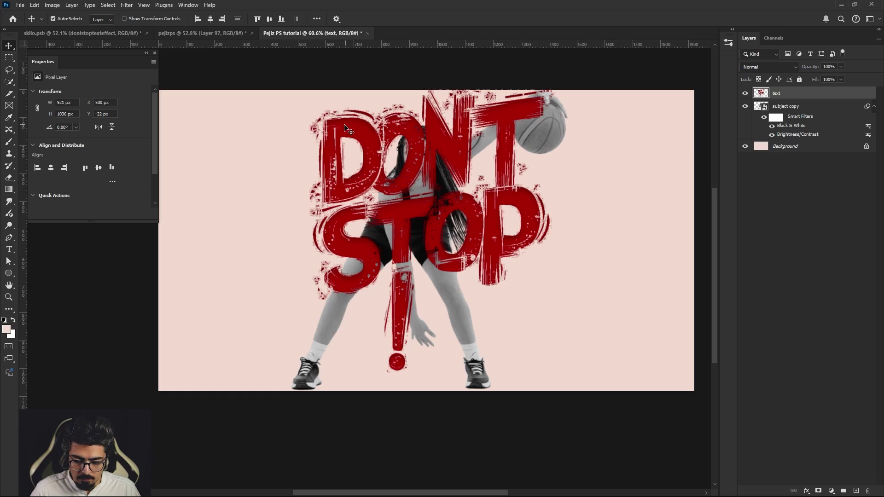
mouse_move(367, 155)
left_mouse_down()
mouse_move(351, 148)
mouse_move(380, 152)
left_mouse_up()
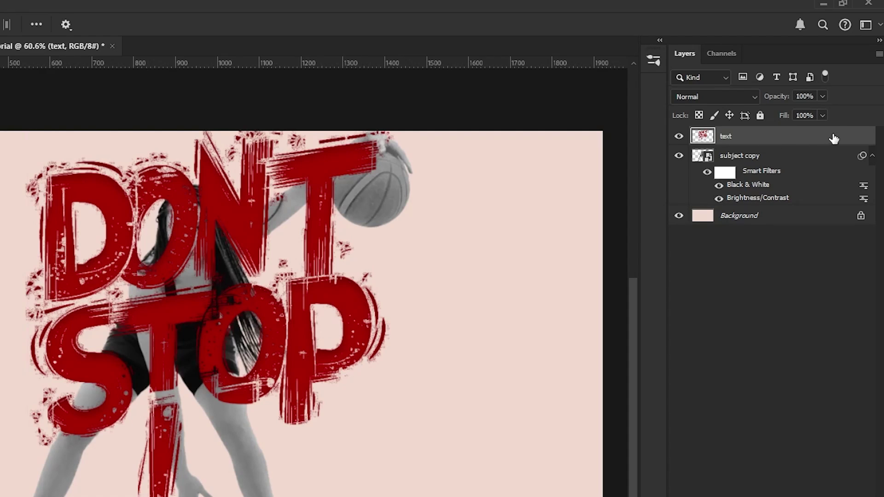
Step: Add an Inner Shadow to the red text layer with opacity lowered to 35% and apply the layer style
double_click(807, 140)
left_click_drag(652, 69, 671, 56)
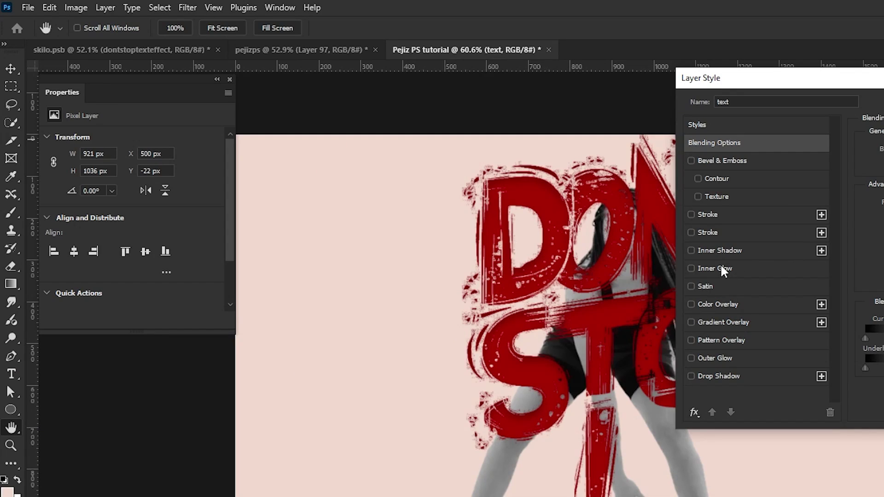
left_click(737, 250)
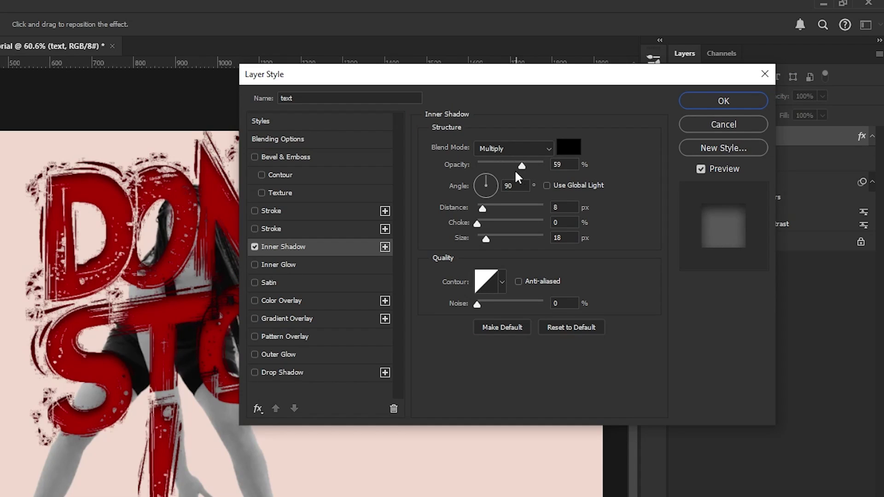
left_click_drag(515, 169, 501, 167)
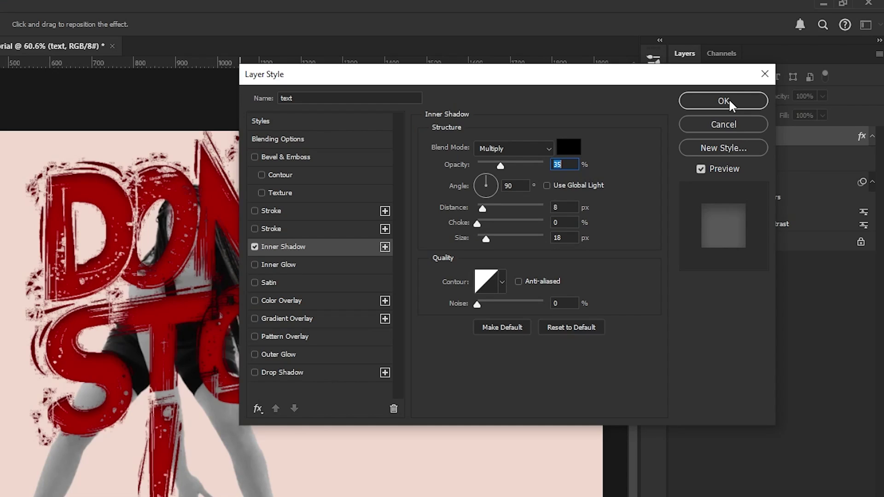
left_click(777, 71)
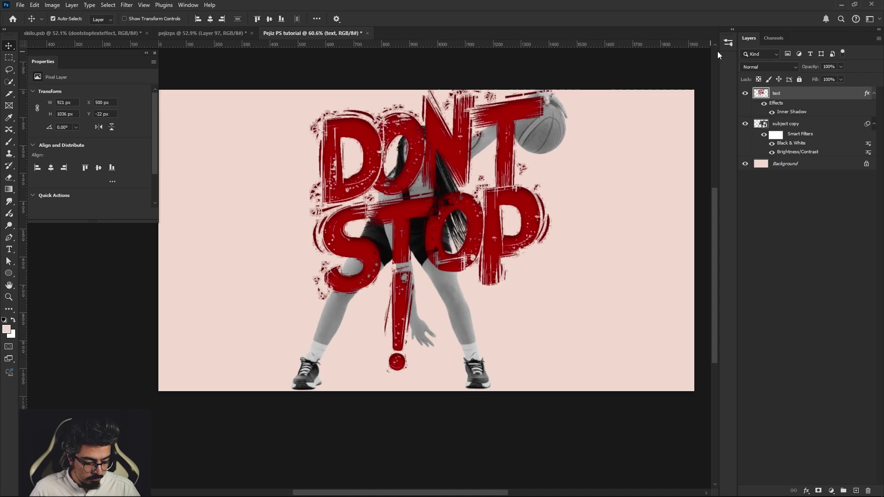
Step: Place the "subject copy" player layer above the text layer and clip it to the red lettering
left_click(779, 125)
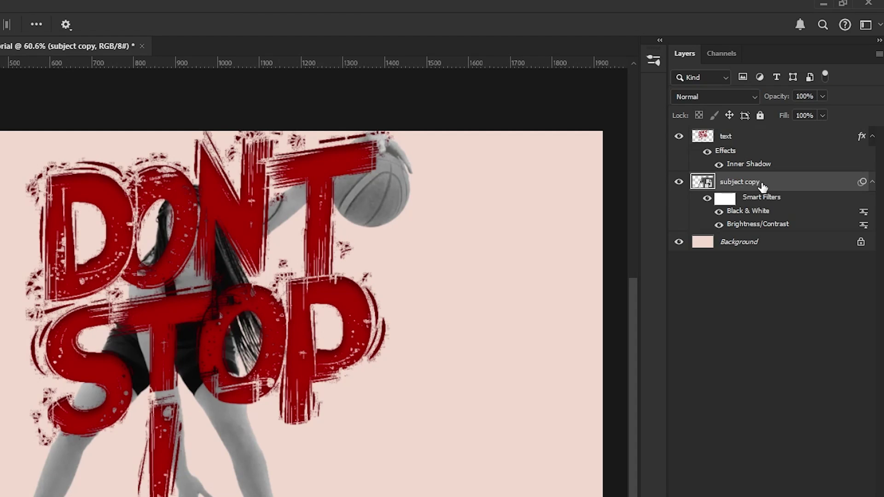
left_click_drag(763, 186, 766, 138)
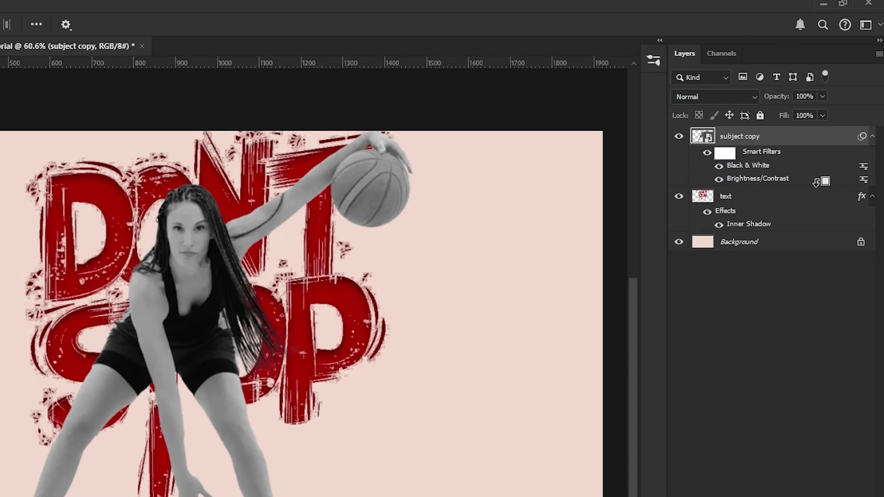
left_click(816, 183, "alt")
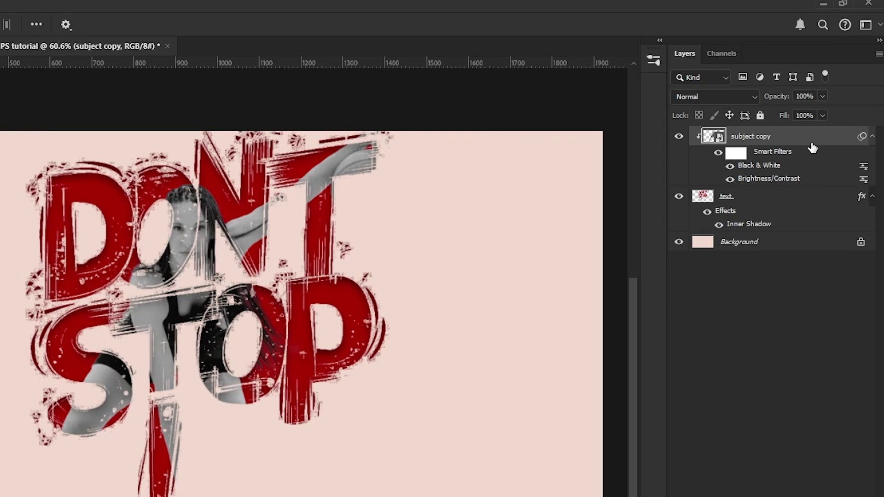
Step: Duplicate the clipped player as an unclipped layer with a black layer mask, and ready a white brush at 100% hardness
key("ctrl+j")
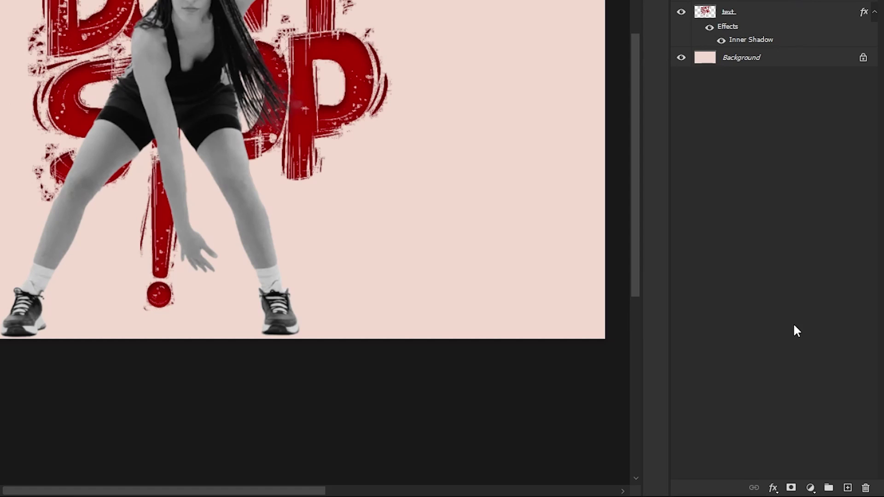
left_click(790, 489)
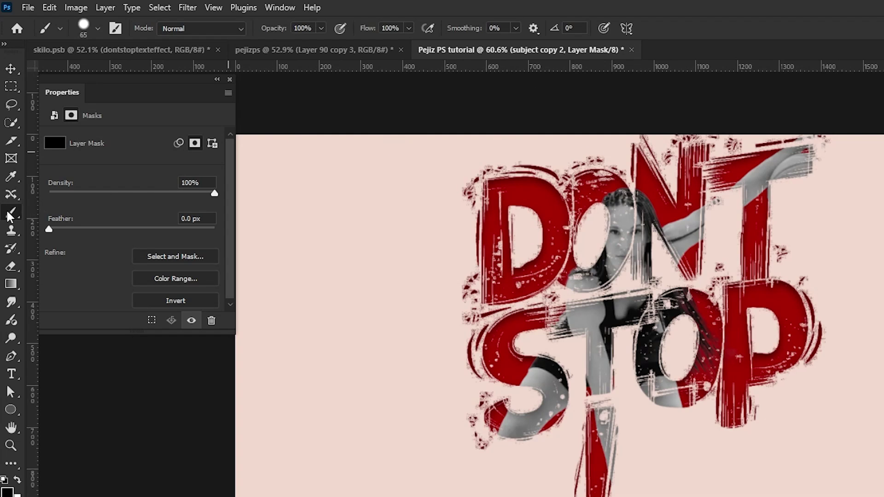
right_click(7, 214)
left_click(46, 213)
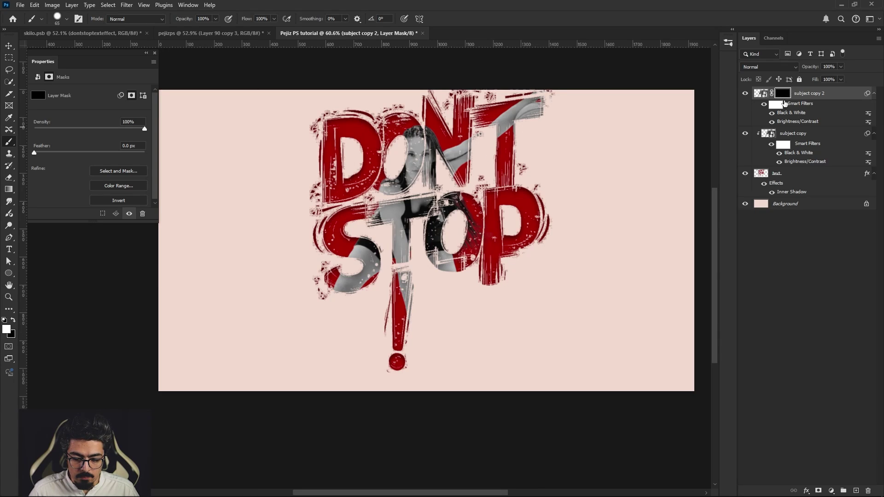
right_click(301, 205)
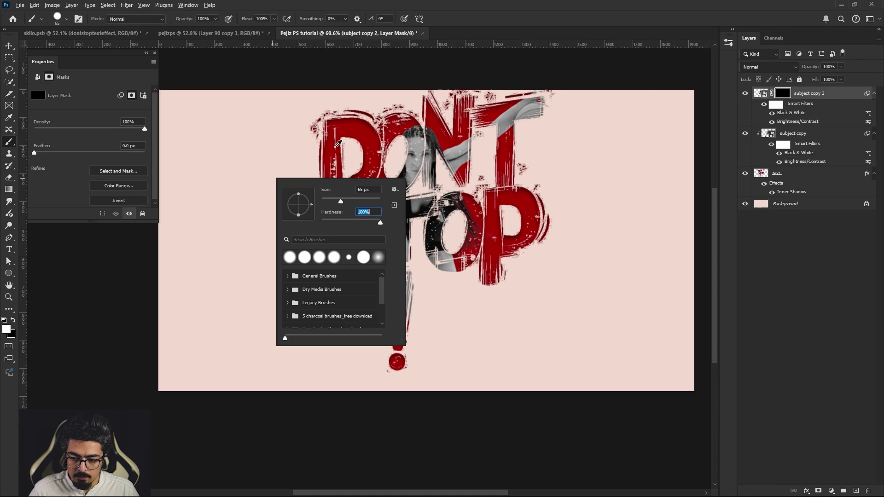
Step: Paint white on the duplicate's layer mask to reveal the player's face, limbs, shoes and the basketball in front of the lettering
left_click_drag(281, 96, 306, 98)
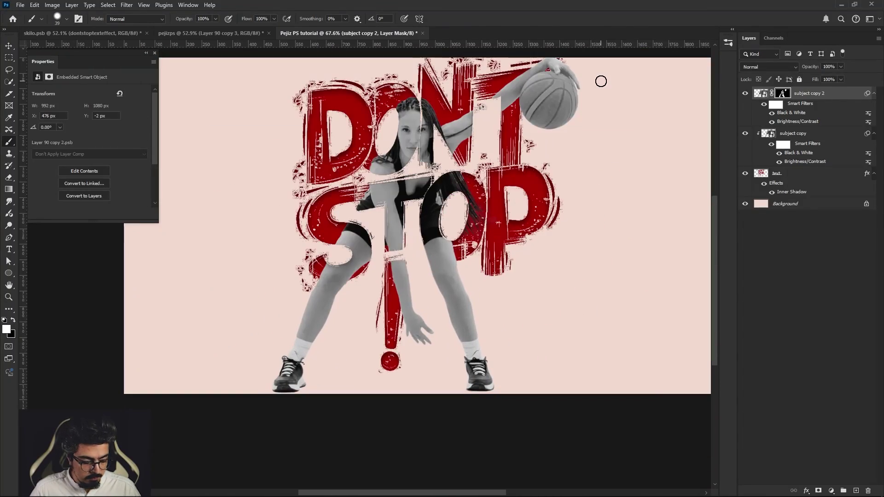
left_click_drag(593, 86, 597, 122)
scroll(589, 112, "up", 5)
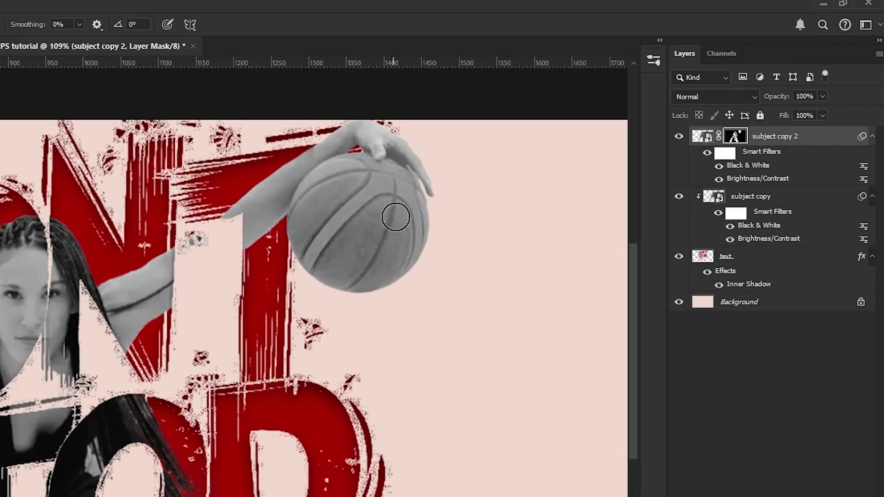
scroll(351, 209, "up", 4)
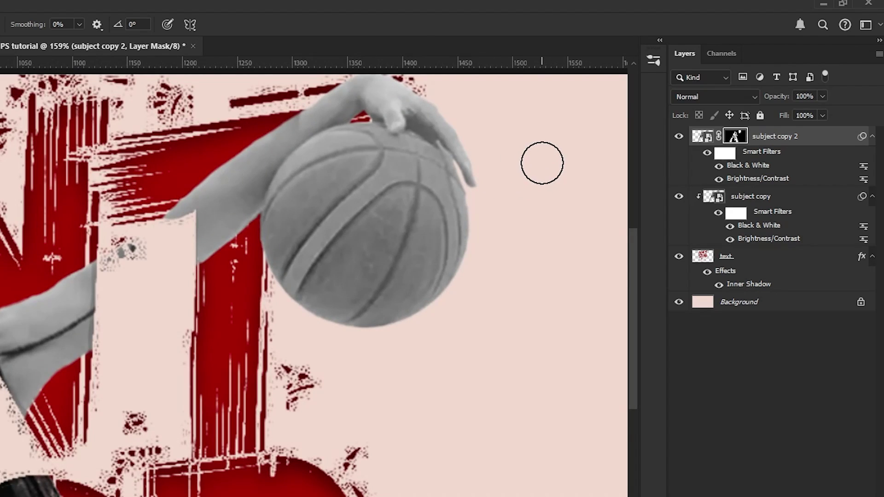
Step: Compare the composition with the masked player layer "subject copy 2" hidden and shown
key("v")
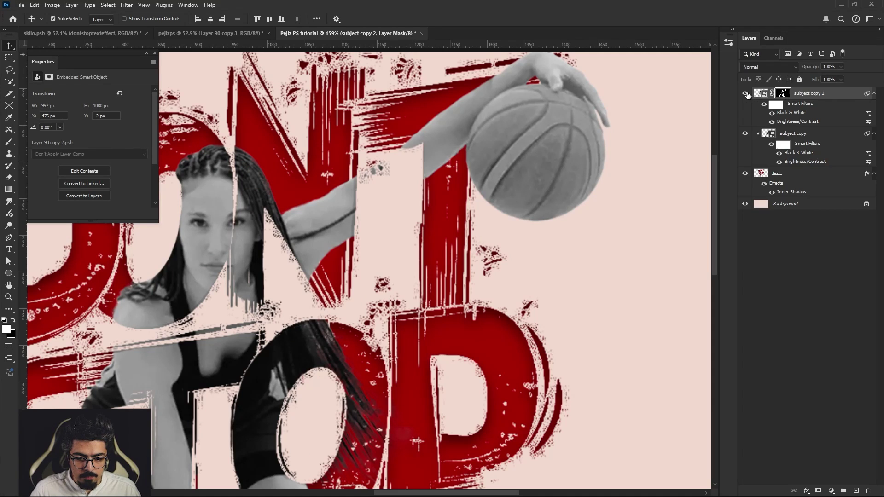
left_click(745, 94)
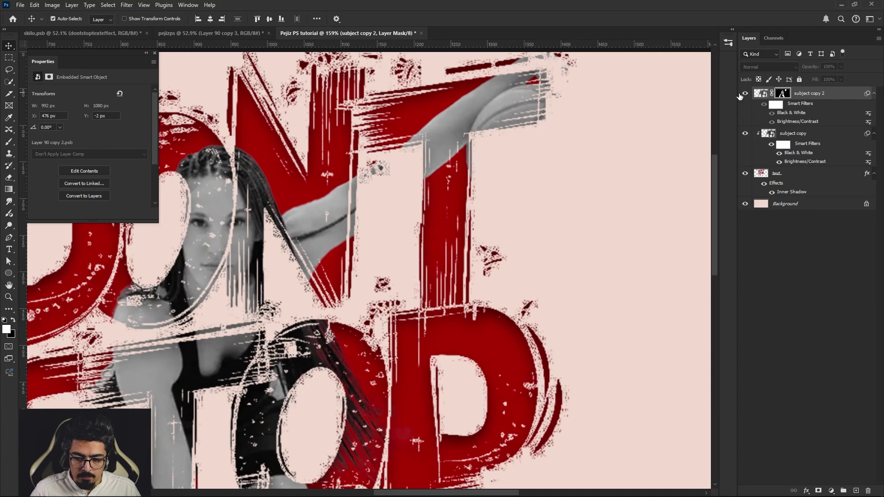
left_click(745, 94)
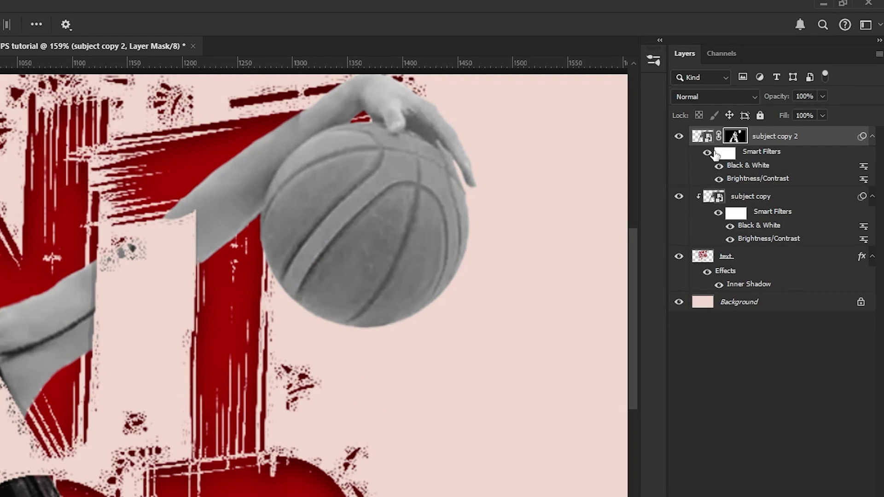
Step: Paint black over the basketball on the smart filter mask of "subject copy 2" to bring back its orange colour
left_click(724, 154)
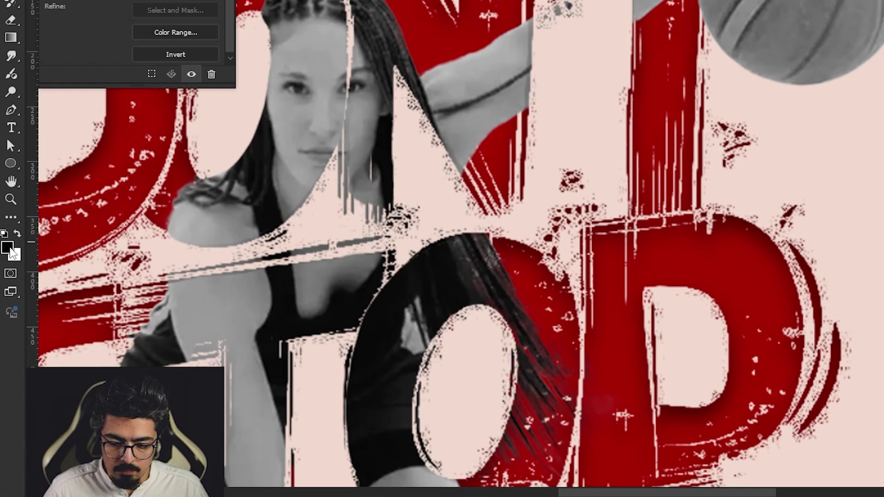
scroll(521, 114, "up", 3)
mouse_move(559, 148)
left_mouse_down()
mouse_move(544, 183)
mouse_move(578, 220)
left_mouse_up()
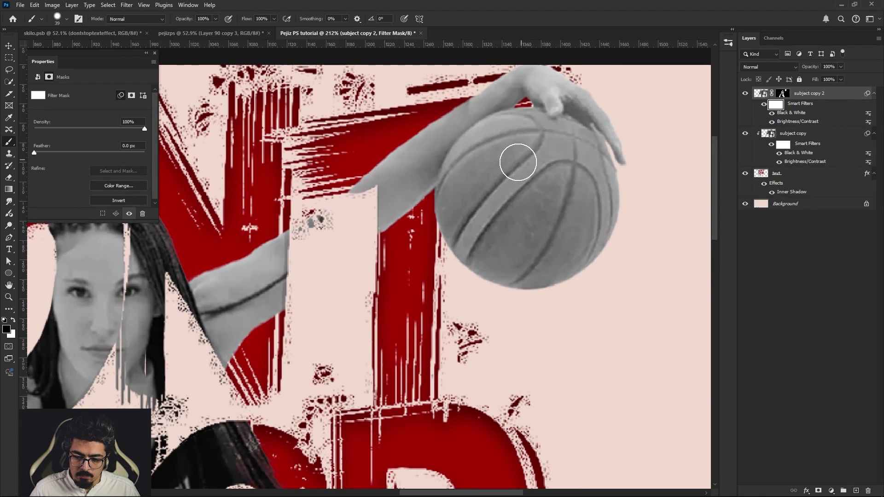
scroll(469, 264, "up", 4)
mouse_move(429, 327)
left_mouse_down()
mouse_move(468, 262)
mouse_move(193, 468)
mouse_move(211, 276)
mouse_move(405, 166)
left_mouse_up()
Step: Finish masking the filters along the basketball's edges with a smaller brush of about 25 px, and check the whole poster
scroll(405, 165, "up", 6)
key("bracketleft")
key("bracketleft")
mouse_move(353, 223)
left_mouse_down()
mouse_move(147, 191)
mouse_move(9, 299)
left_mouse_up()
mouse_move(2, 300)
left_mouse_down()
mouse_move(233, 179)
mouse_move(94, 357)
left_mouse_up()
scroll(94, 357, "down", 14)
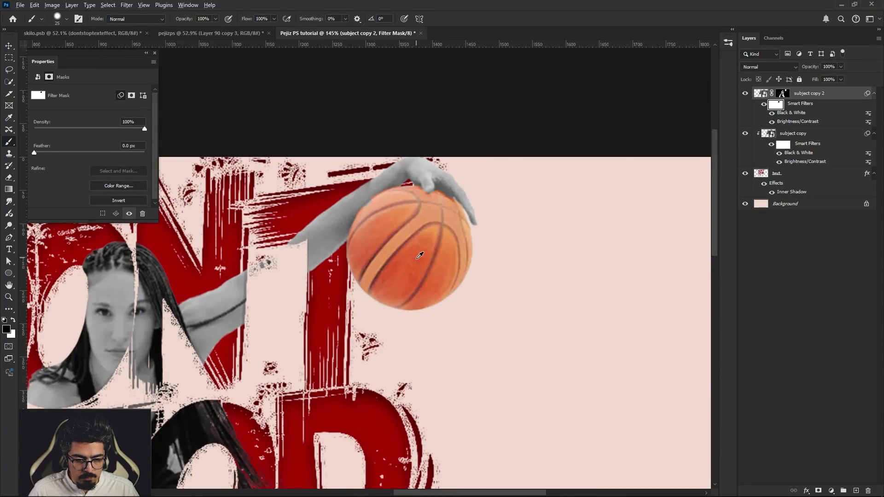
key("v")
key("ctrl+0")
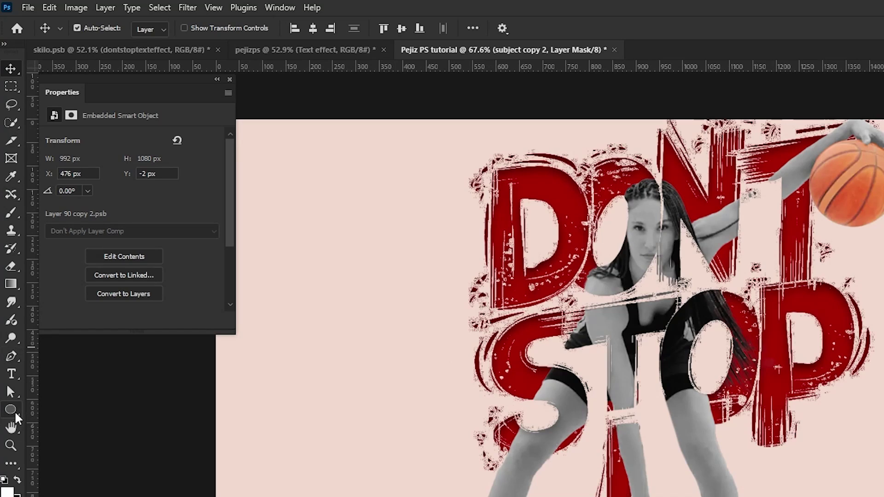
Step: Draw a circular path about 350 px in diameter beside the player with the Ellipse tool in Path mode
left_click(15, 405)
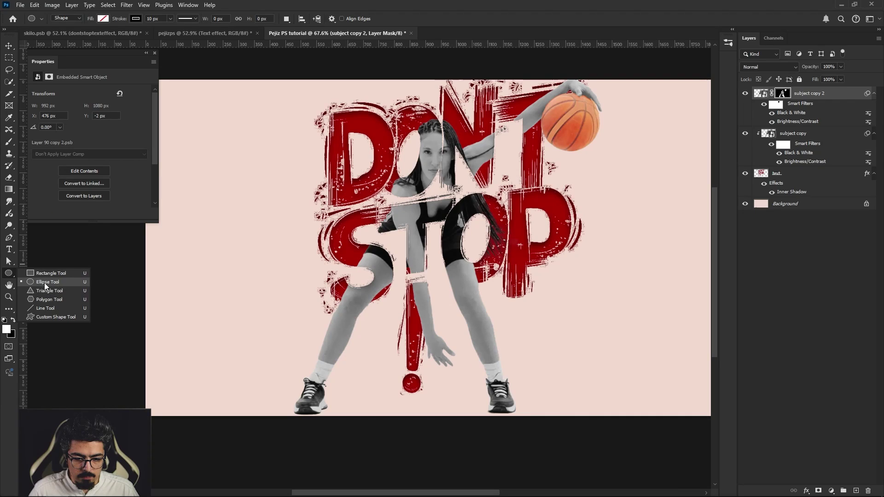
left_click(77, 424)
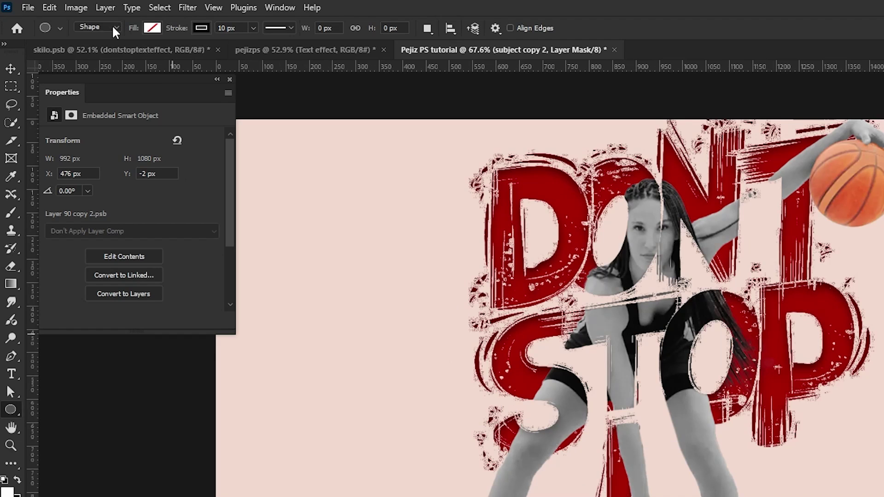
left_click(74, 19)
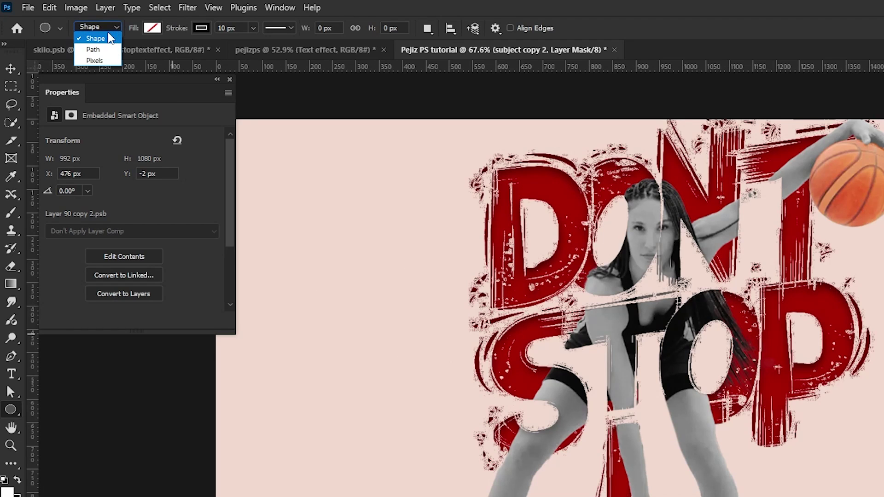
left_click(93, 51)
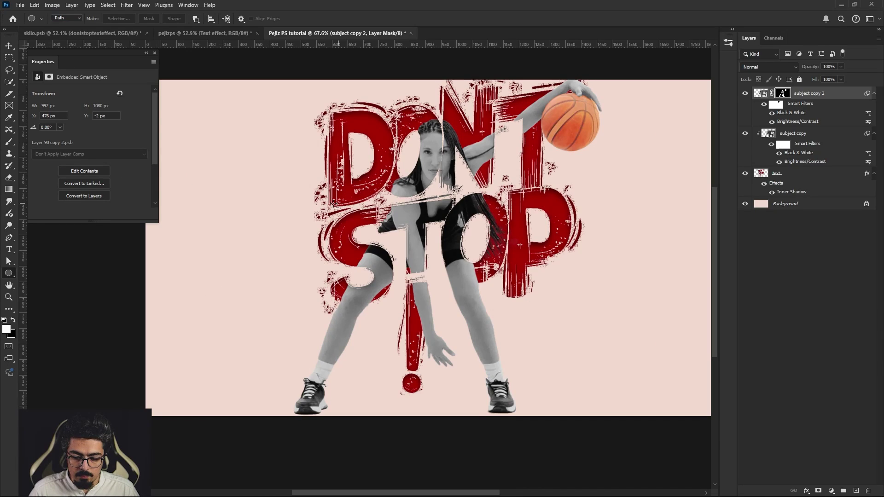
left_click_drag(210, 193, 295, 288)
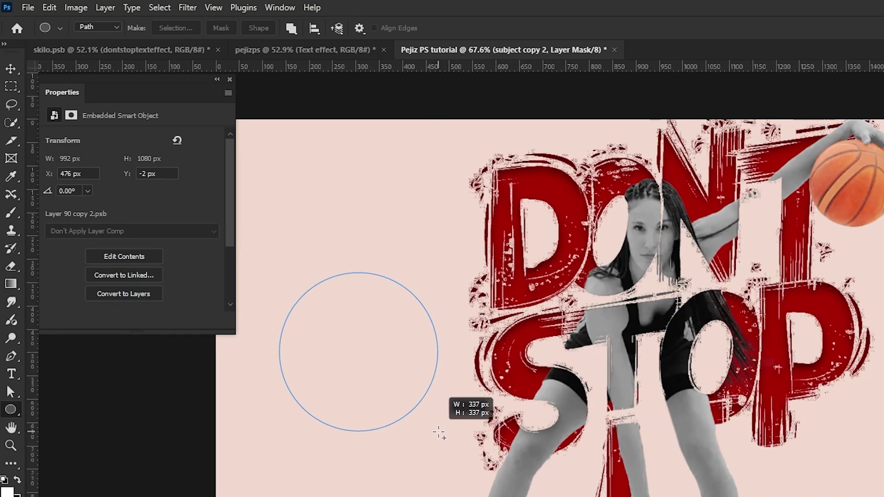
left_click_drag(438, 434, 443, 436)
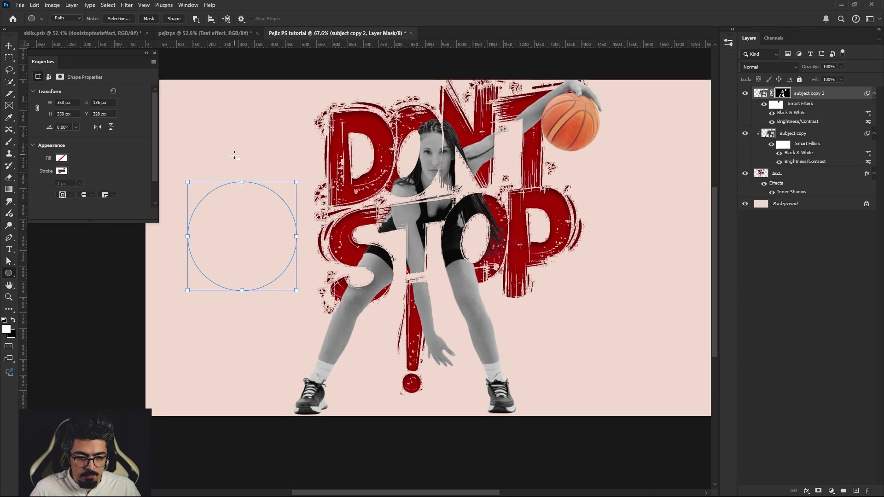
Step: Add the text "TEXT EFFECT" along the circular path in Bebas Neue Regular, 74 pt
key("t")
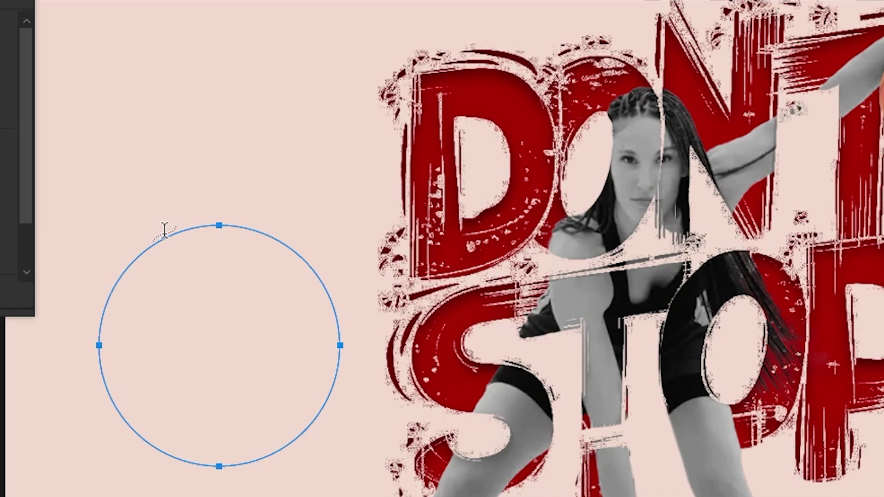
left_click(164, 230)
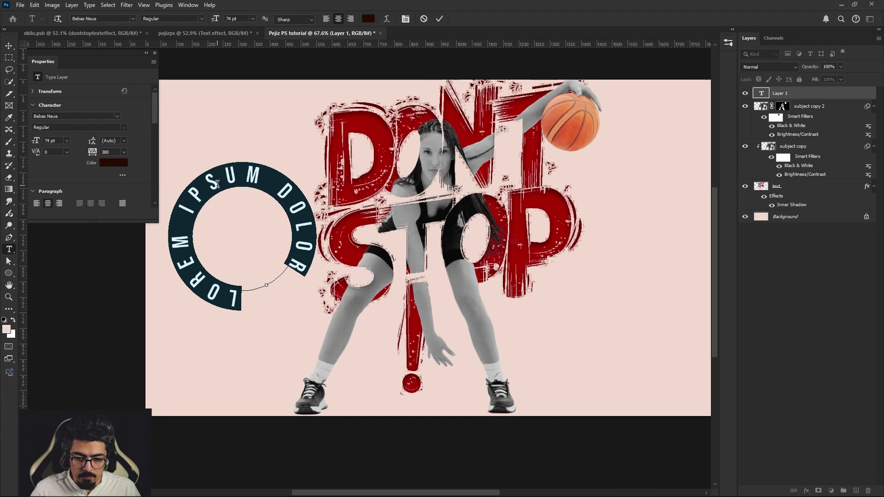
type("TEXT")
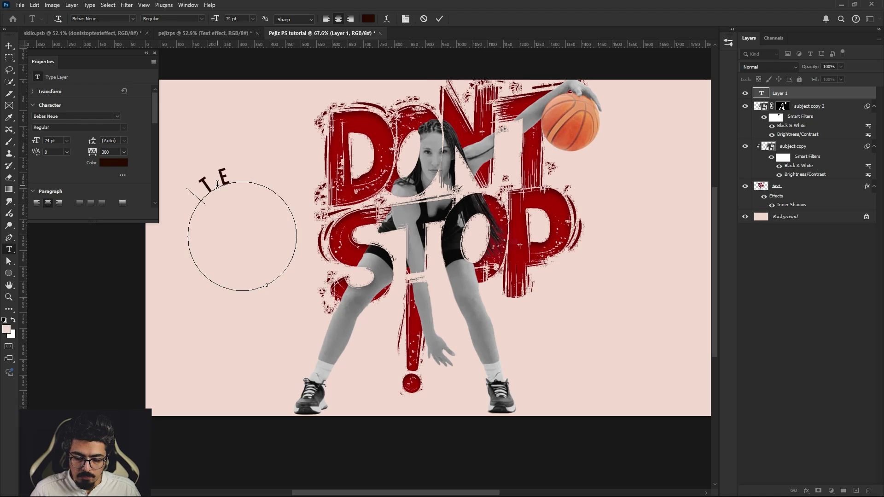
type(" EFFECT")
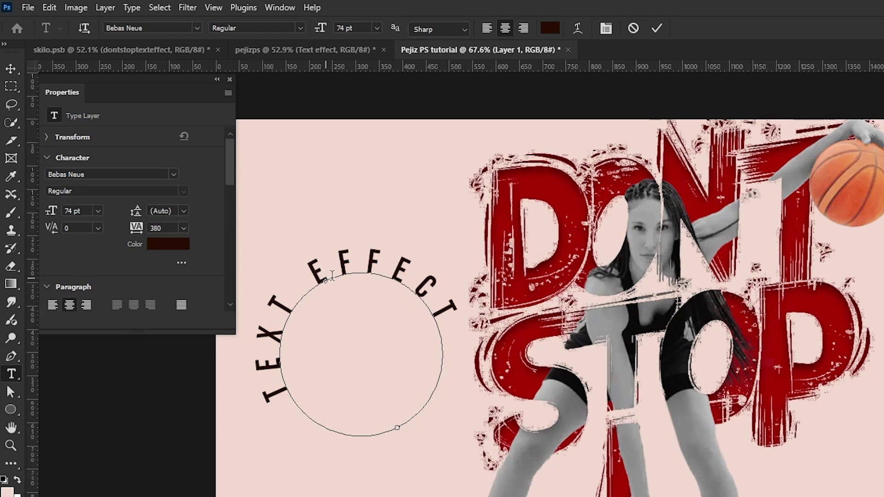
left_click(657, 28)
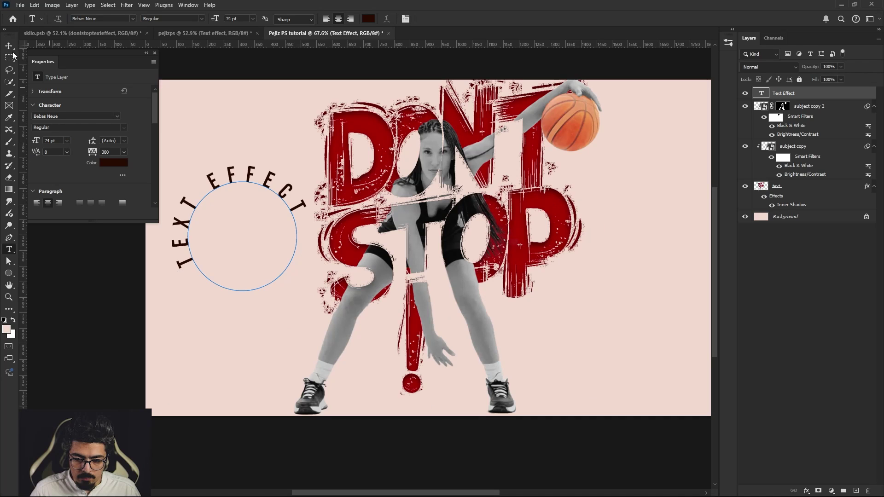
Step: Try moving the curved "TEXT EFFECT" text higher and closer to the red lettering, and undo the move
left_click(11, 69)
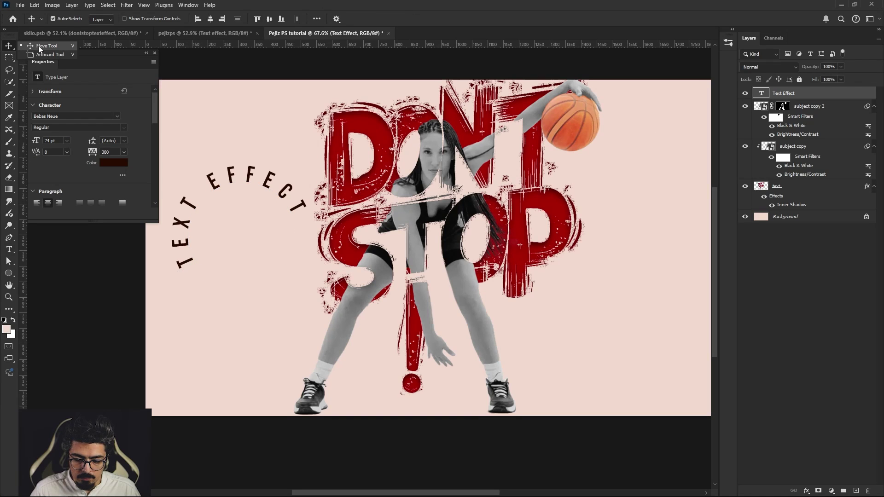
scroll(301, 208, "left", 2)
left_click_drag(288, 180, 304, 153)
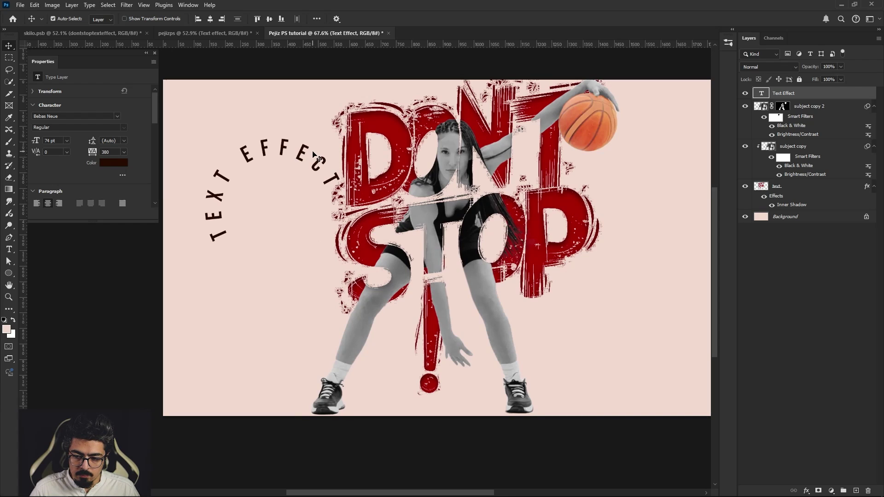
key("ctrl+z")
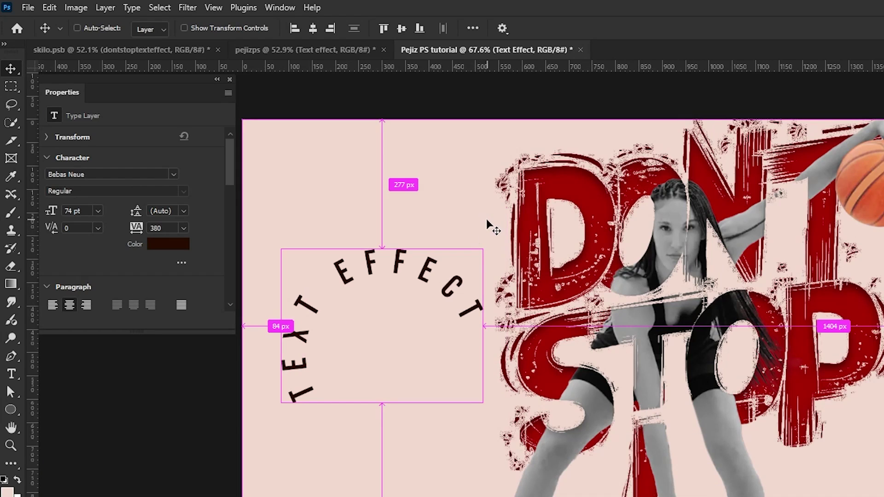
Step: Rotate the curved "TEXT EFFECT" text by -90 degrees
key("ctrl+t")
left_click_drag(388, 202, 322, 322)
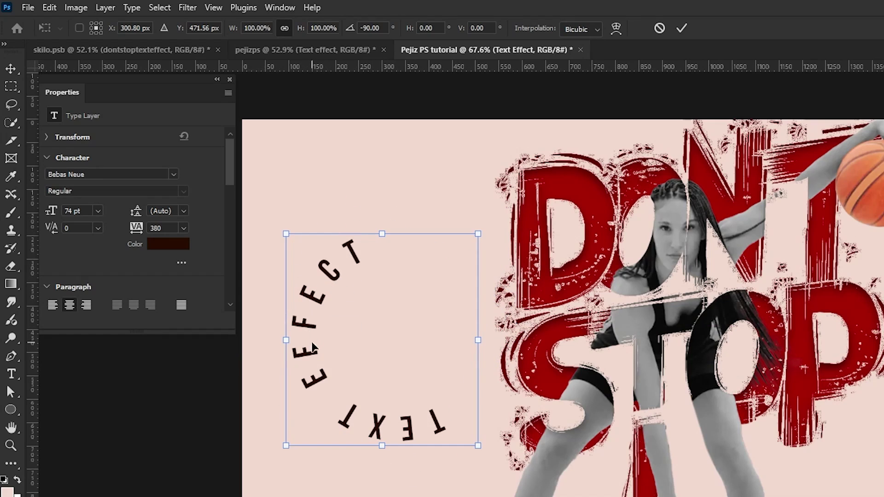
left_click(681, 28)
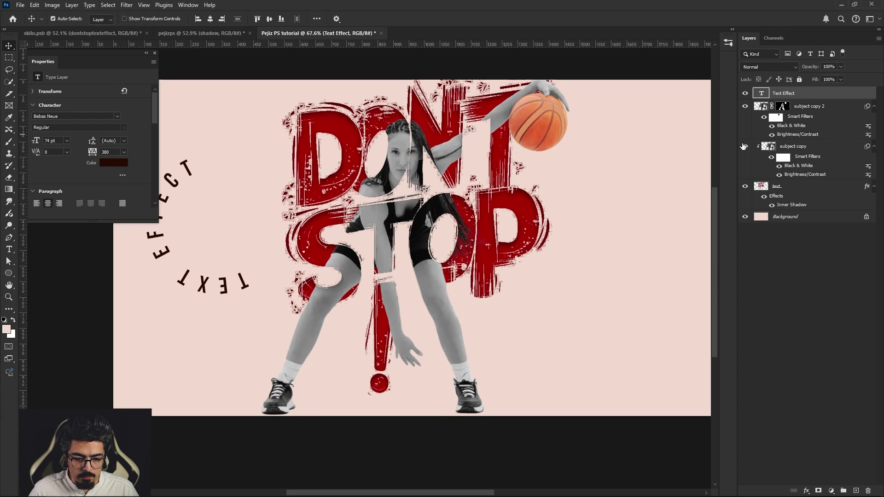
Step: Create an empty layer directly above the Background layer and name it "shadow"
left_click(785, 217)
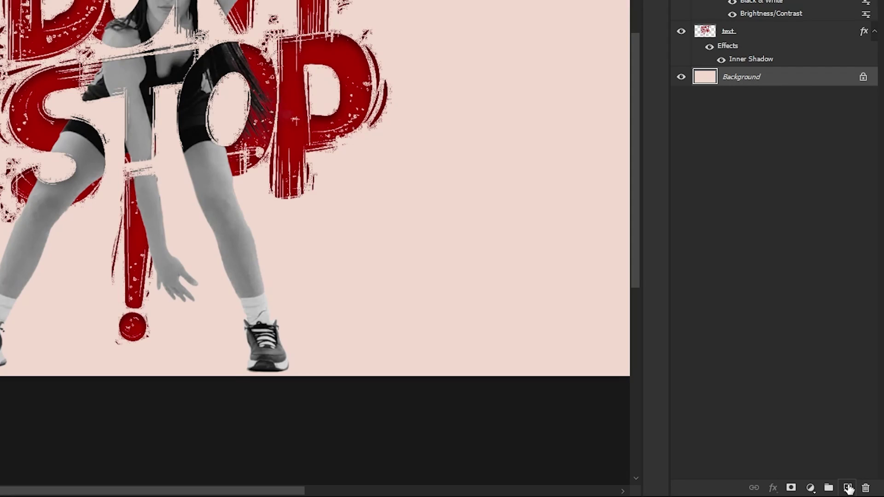
left_click(847, 487)
double_click(736, 78)
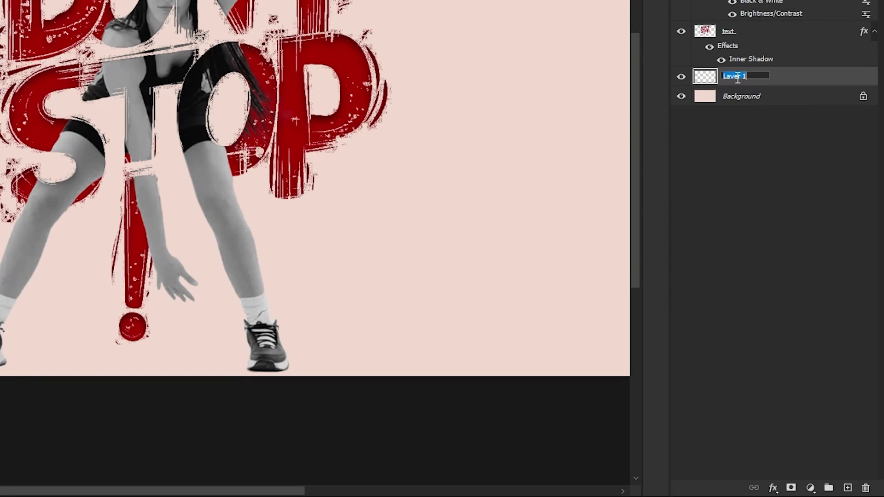
type("sh")
type("adow")
key("Return")
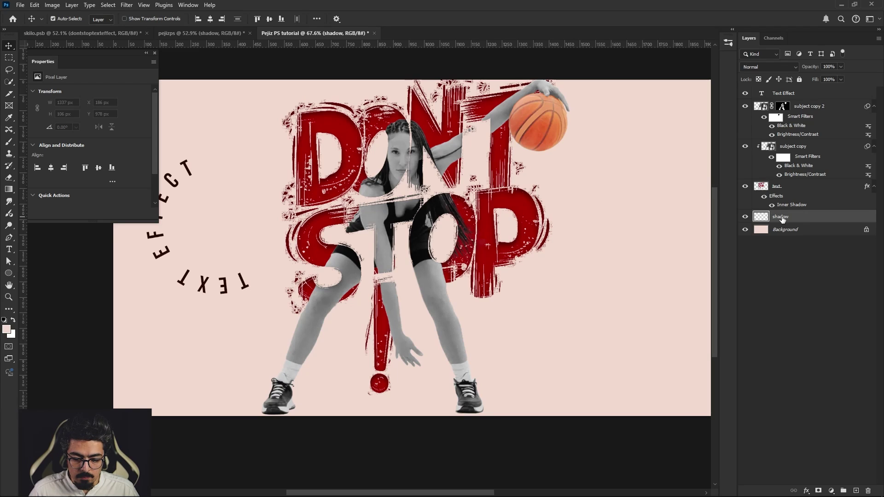
Step: Set up a soft brush of 147 px with 0% hardness and flatten its tip into a horizontal ellipse
key("b")
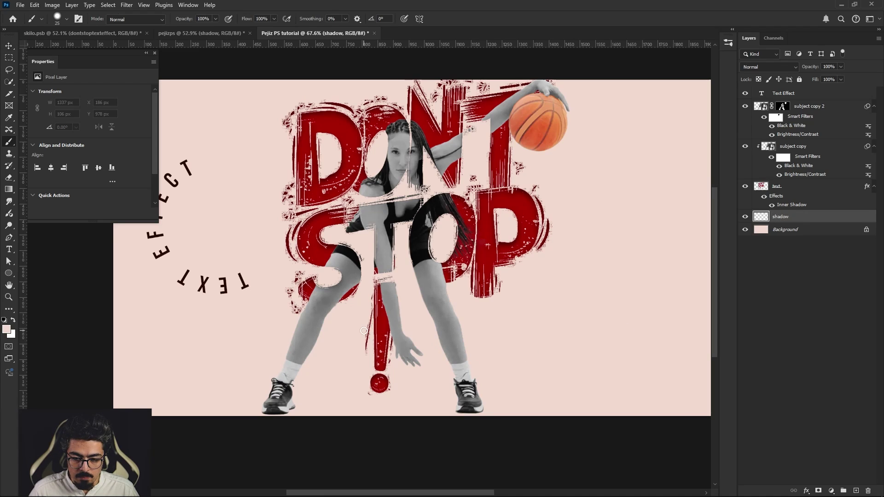
right_click(329, 331)
left_click_drag(414, 375, 386, 377)
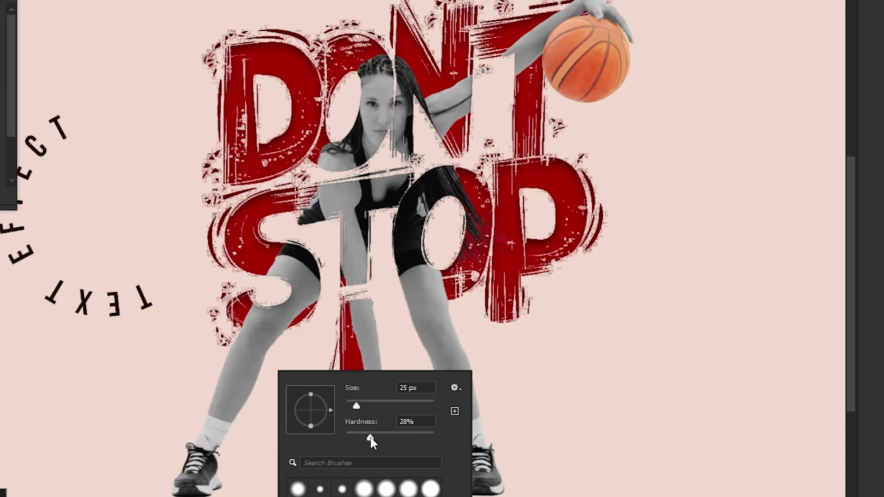
left_click_drag(216, 384, 268, 371)
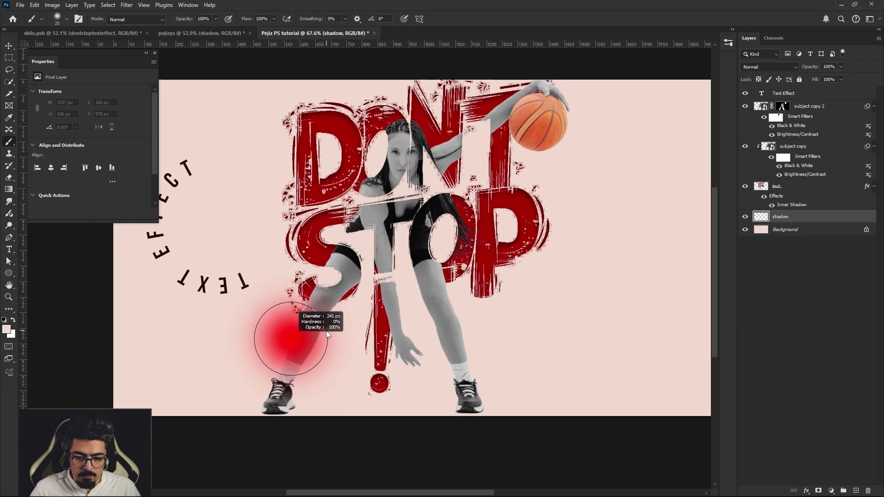
left_click_drag(326, 331, 312, 330)
scroll(309, 375, "up", 3)
mouse_move(316, 383)
left_mouse_down()
mouse_move(336, 340)
mouse_move(379, 284)
left_mouse_up()
scroll(379, 284, "up", 3)
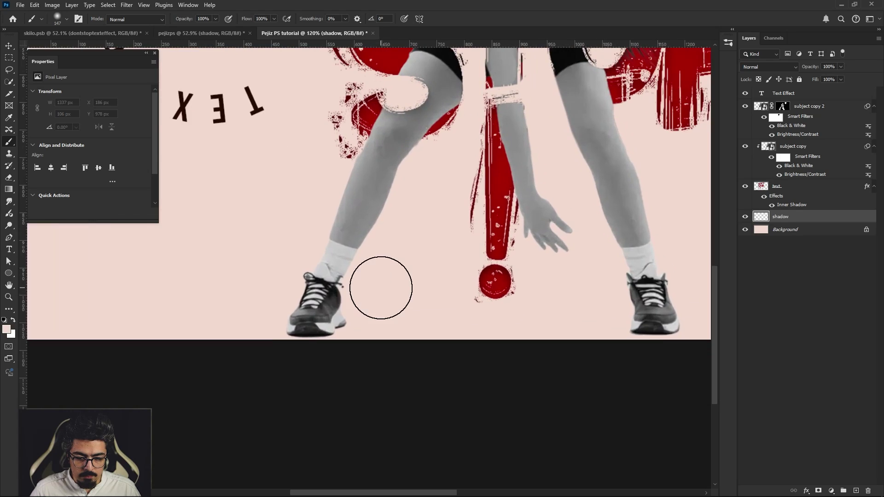
right_click(287, 237)
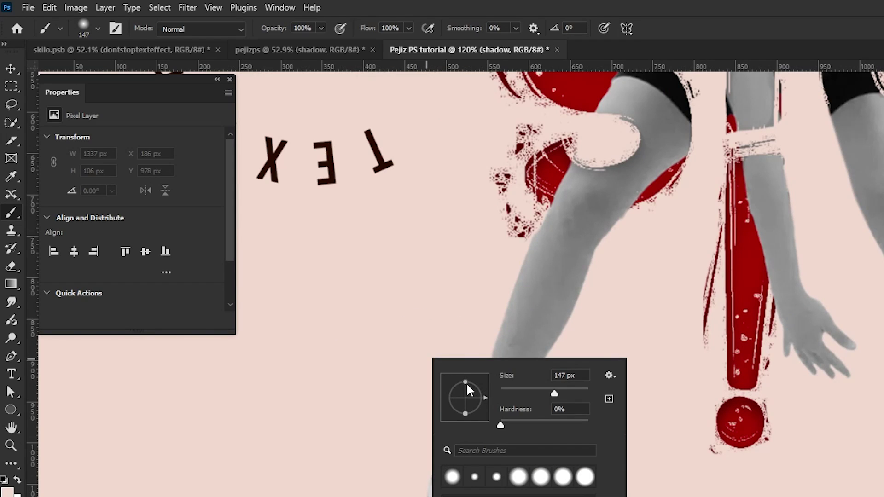
left_click_drag(466, 382, 466, 385)
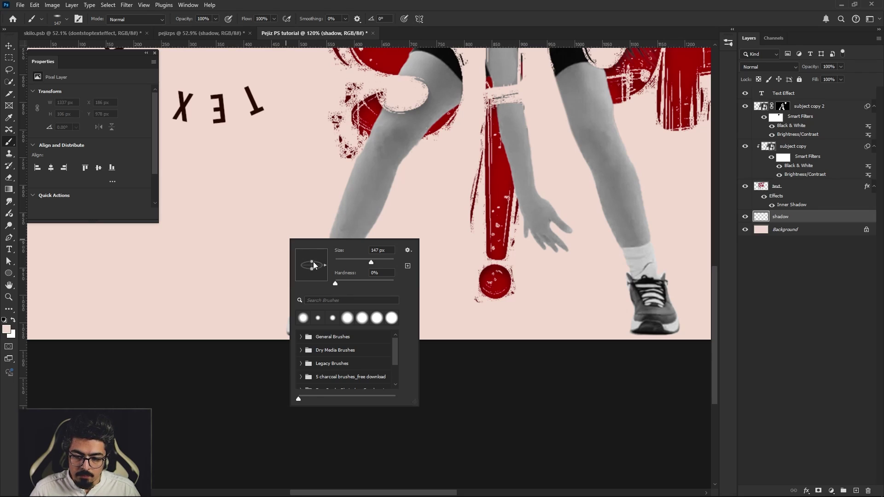
Step: Set the foreground colour to the near-black 0d0d0d with 5% brightness
left_click_drag(369, 207, 349, 201)
left_click(9, 328)
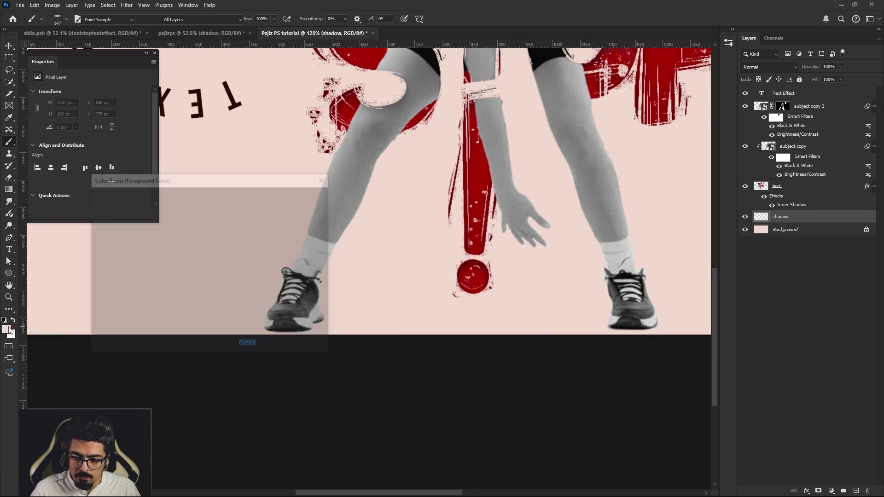
left_click_drag(183, 178, 197, 164)
type("161616")
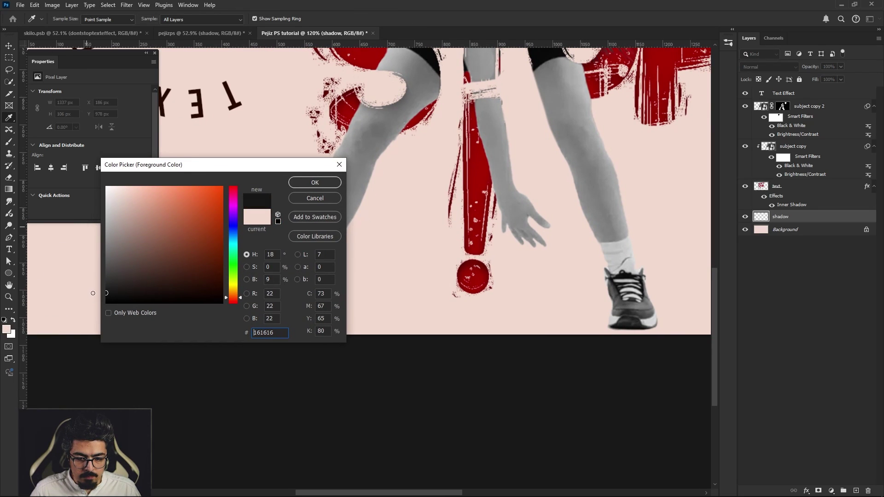
type("0d0d0d")
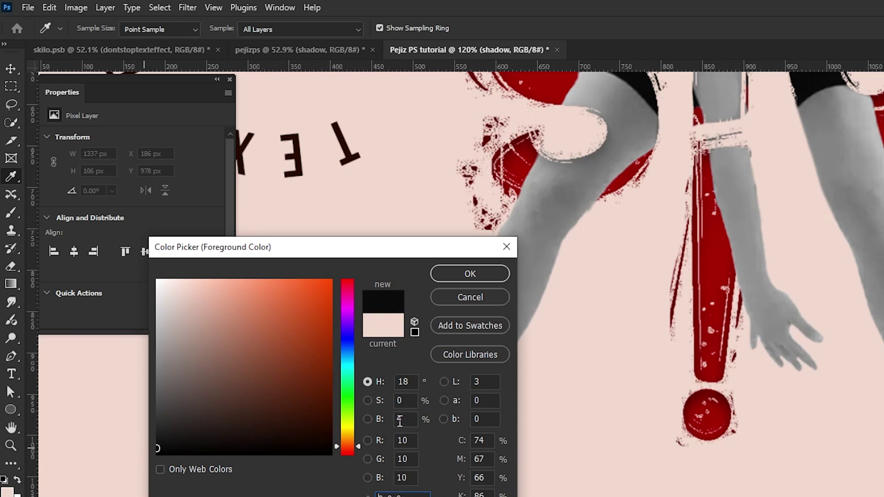
type("5")
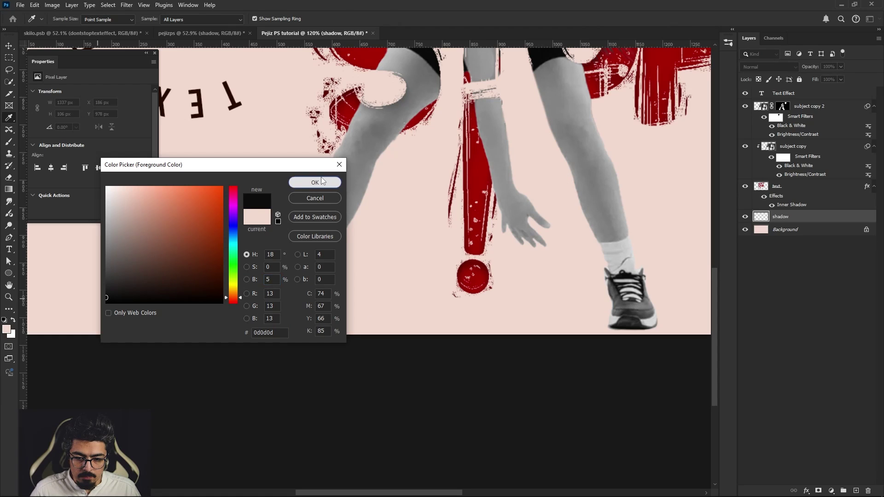
left_click(321, 182)
Step: Paint a contact shadow beneath the shoe on the poster's left side with the Brush tool at 10% flow and about 97 px
key("b")
scroll(352, 198, "up", 3)
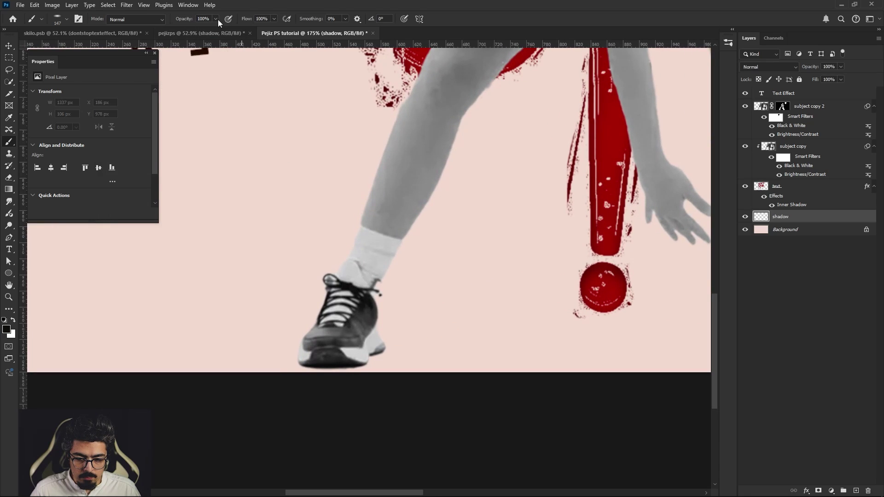
left_click_drag(247, 18, 238, 22)
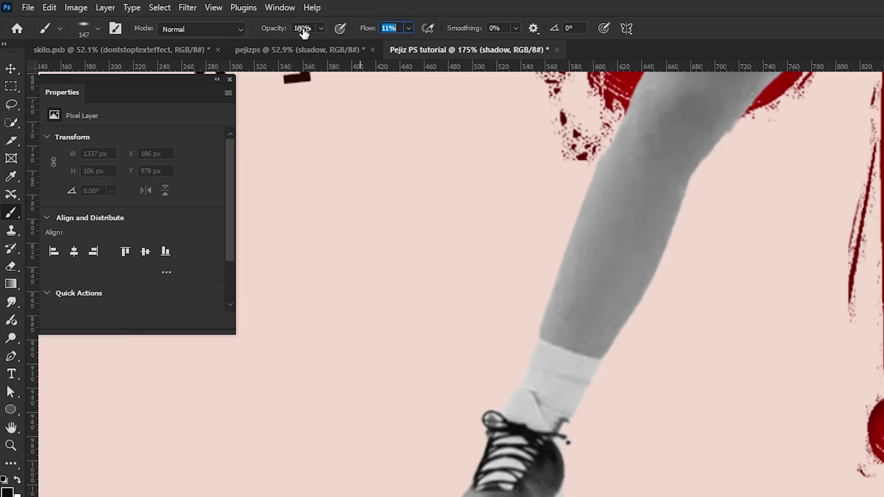
left_click_drag(304, 34, 301, 34)
left_click_drag(341, 188, 357, 167)
scroll(365, 245, "up", 2)
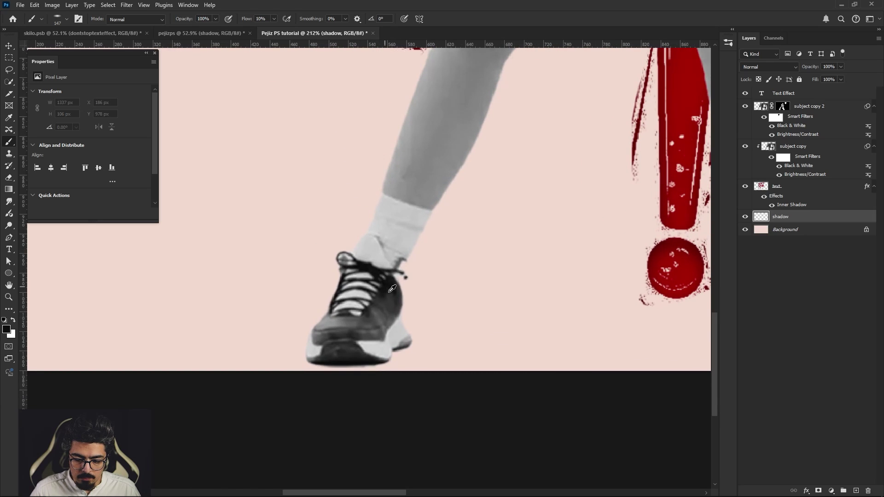
left_click_drag(389, 292, 352, 292)
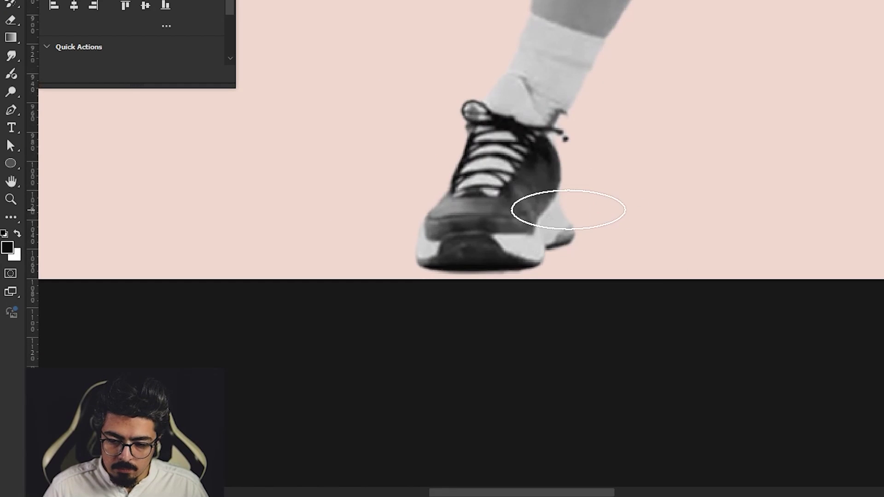
mouse_move(539, 233)
left_mouse_down()
mouse_move(526, 233)
mouse_move(536, 234)
left_mouse_up()
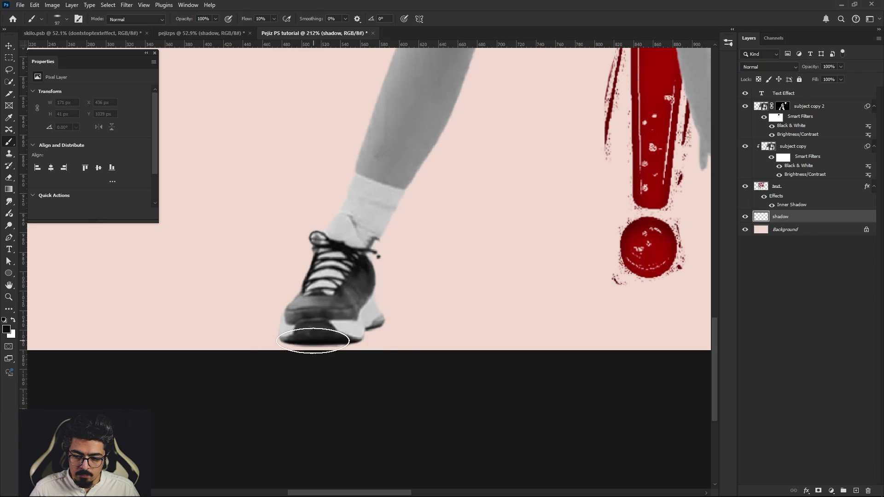
left_click_drag(313, 341, 371, 322)
scroll(343, 330, "down", 2)
Step: Paint wider, fainter shadows beneath both shoes and the exclamation mark with a brush of up to about 178 px at 6% flow
left_click_drag(248, 19, 245, 19)
scroll(384, 295, "down", 4)
left_click_drag(354, 320, 379, 320)
mouse_move(325, 321)
left_mouse_down()
mouse_move(374, 311)
mouse_move(304, 336)
left_mouse_up()
scroll(359, 300, "down", 3)
scroll(551, 284, "up", 9)
left_click_drag(249, 19, 251, 19)
scroll(494, 283, "up", 4)
mouse_move(433, 362)
left_mouse_down()
mouse_move(484, 355)
mouse_move(456, 357)
left_mouse_up()
scroll(405, 299, "down", 5)
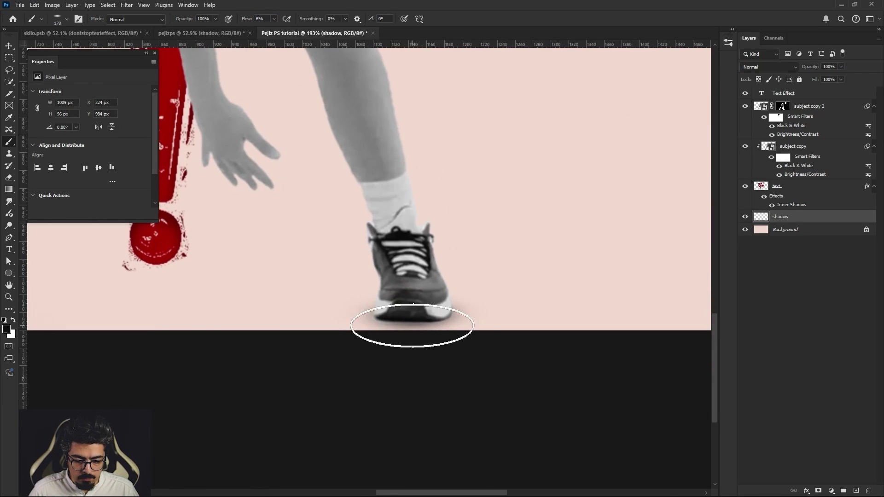
scroll(412, 326, "down", 5)
scroll(367, 330, "up", 4)
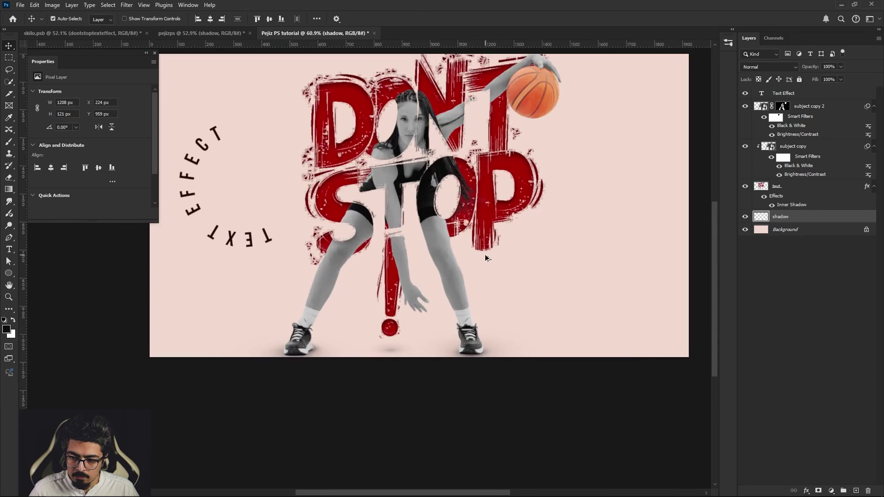
Step: Place the Old Paper texture above all other layers, covering the whole canvas, in Multiply blend mode at 50% opacity
scroll(620, 176, "down", 2)
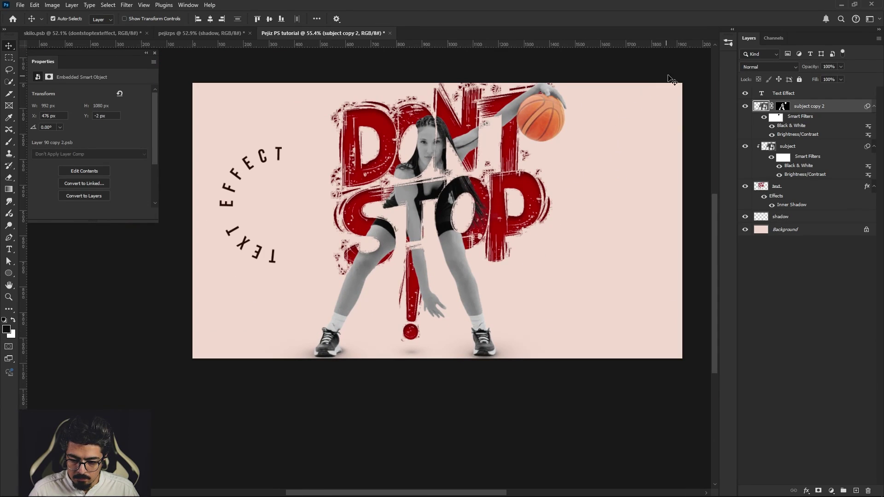
left_click(813, 95)
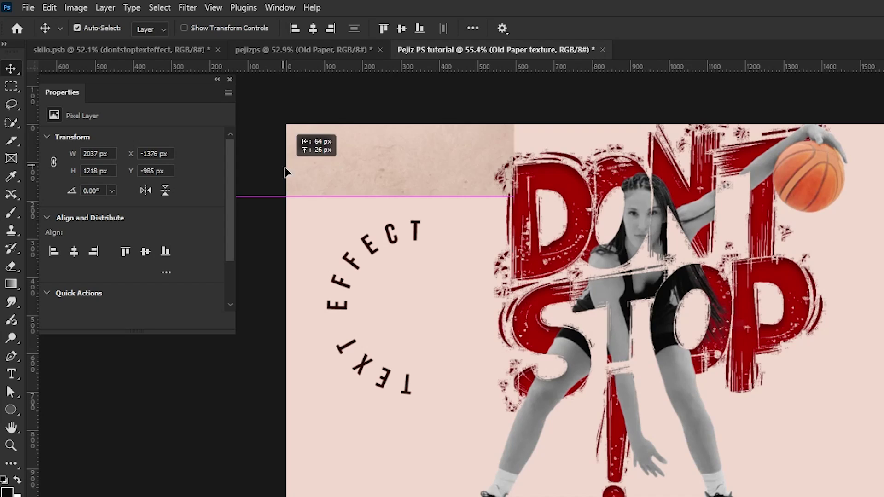
left_click_drag(197, 87, 483, 313)
left_click_drag(711, 496, 883, 350)
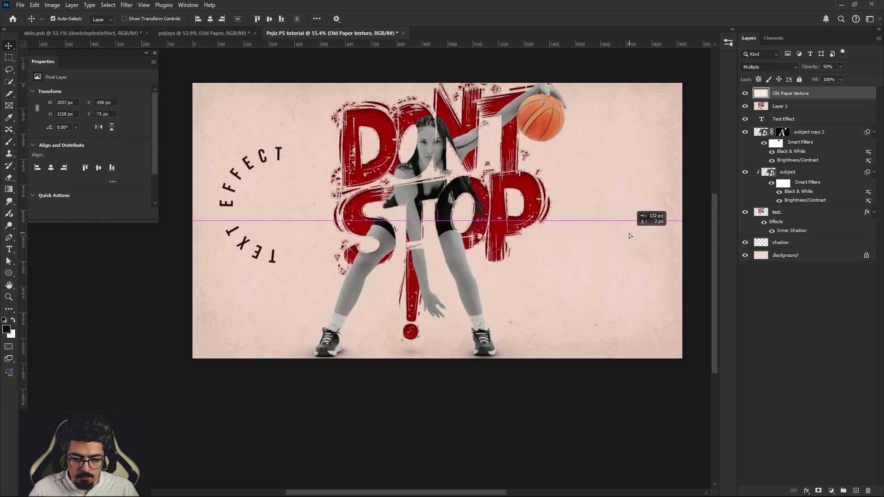
left_click_drag(629, 236, 624, 238)
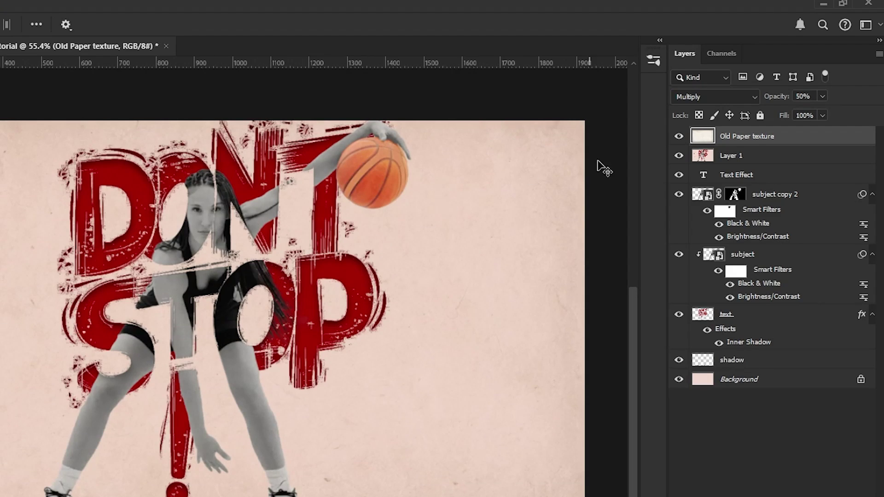
left_click(722, 96)
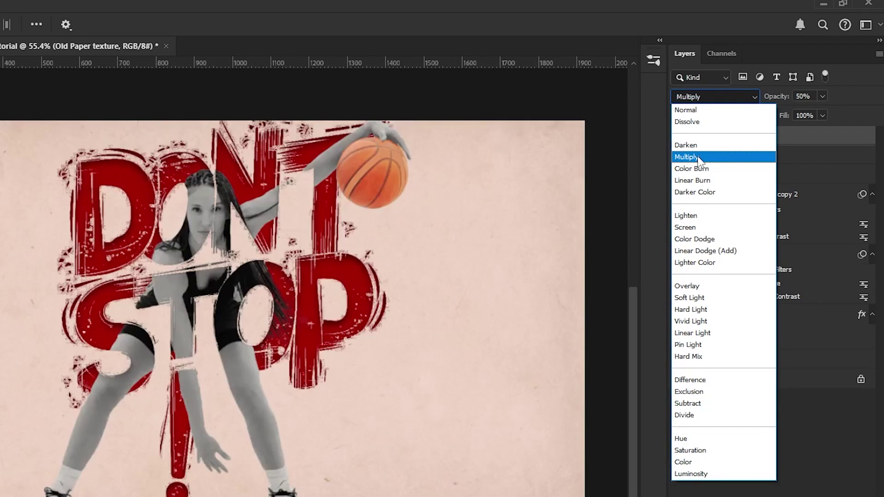
left_click(703, 157)
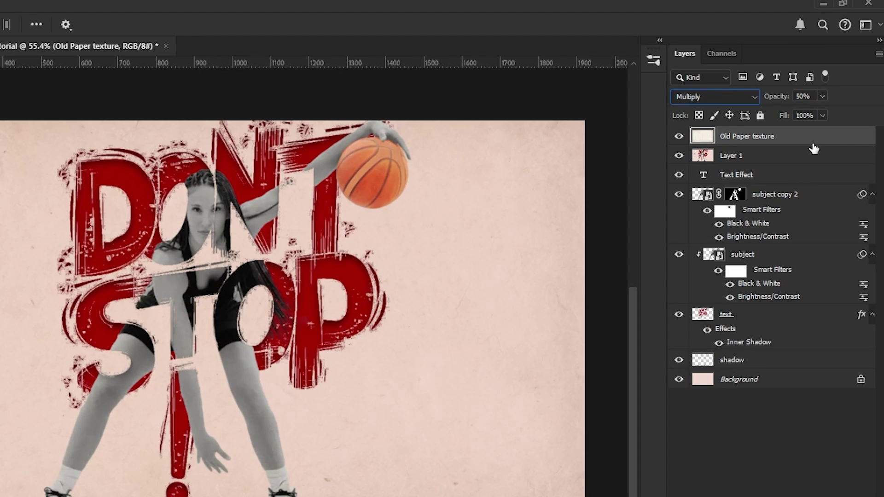
Step: Stamp all visible layers into a new top layer and load the previous settings for it in the Camera Raw filter
key("ctrl+shift+alt+e")
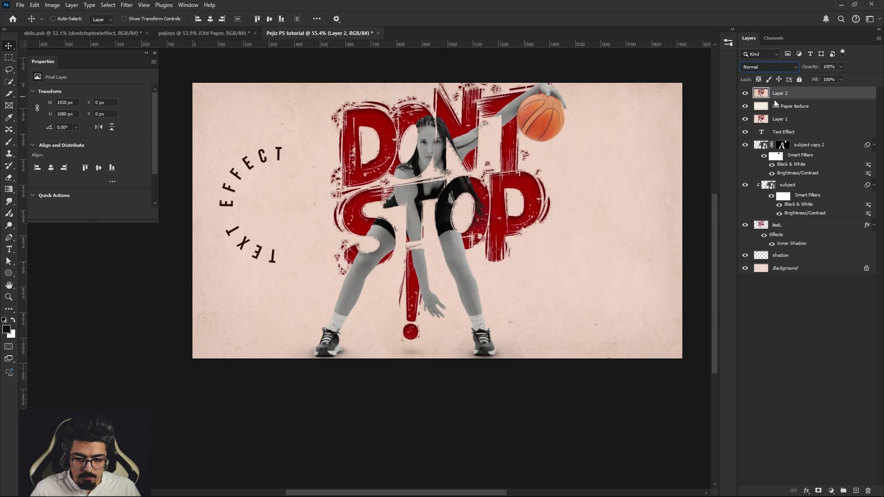
key("ctrl+shift+a")
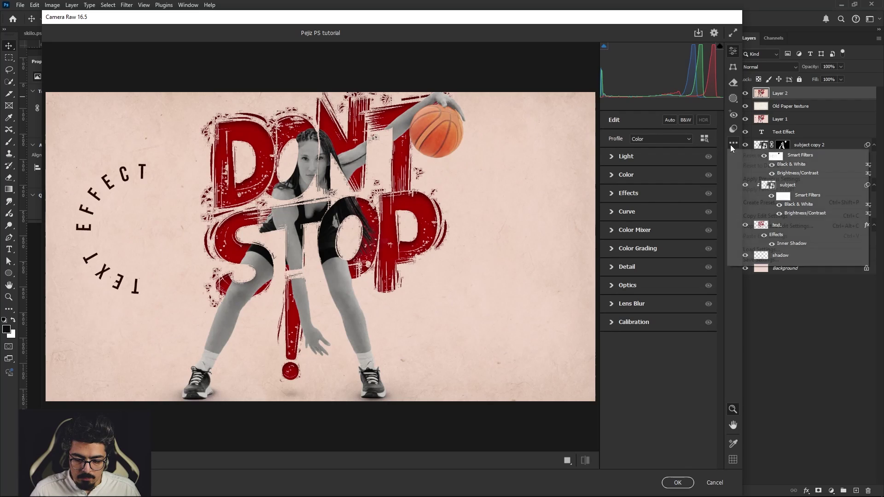
left_click(878, 90)
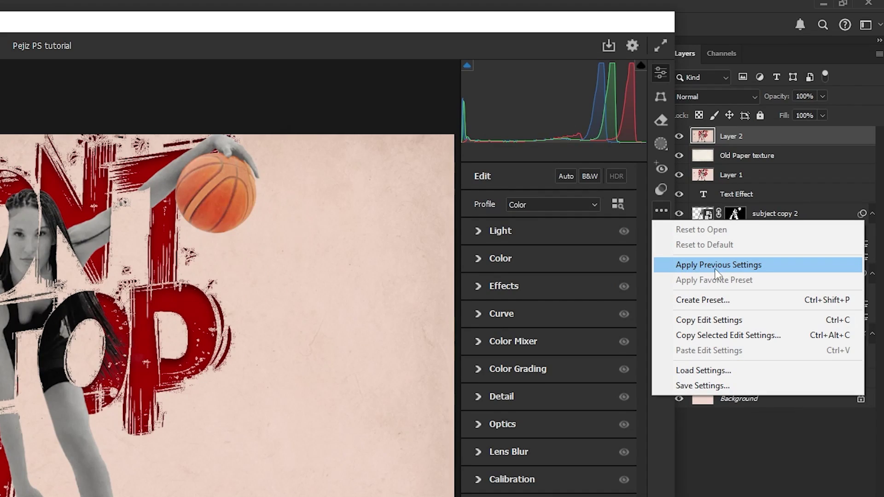
left_click(719, 267)
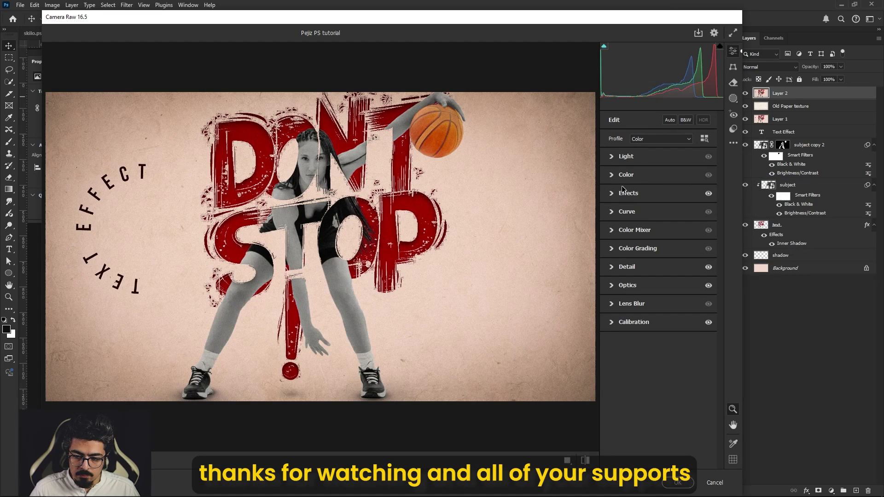
Step: Review the filter's Effects, Detail, Optics and Calibration settings and apply Camera Raw to the stamped layer
left_click(617, 193)
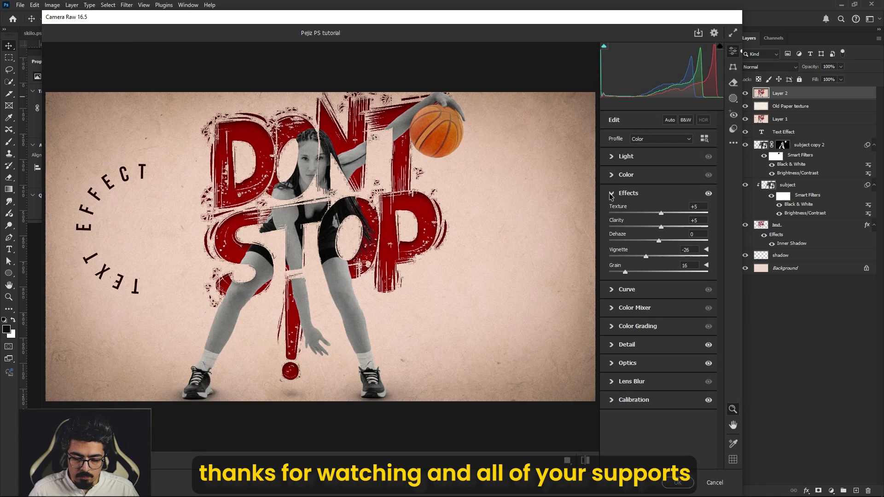
left_click(610, 195)
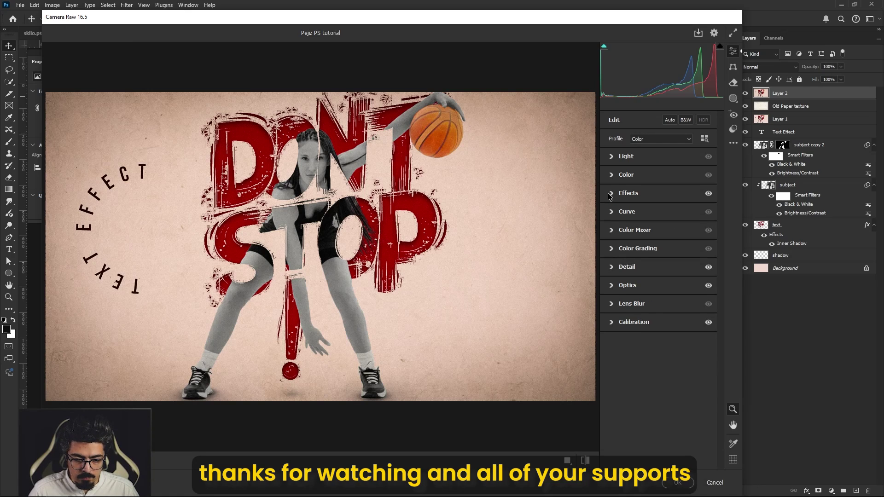
left_click(612, 267)
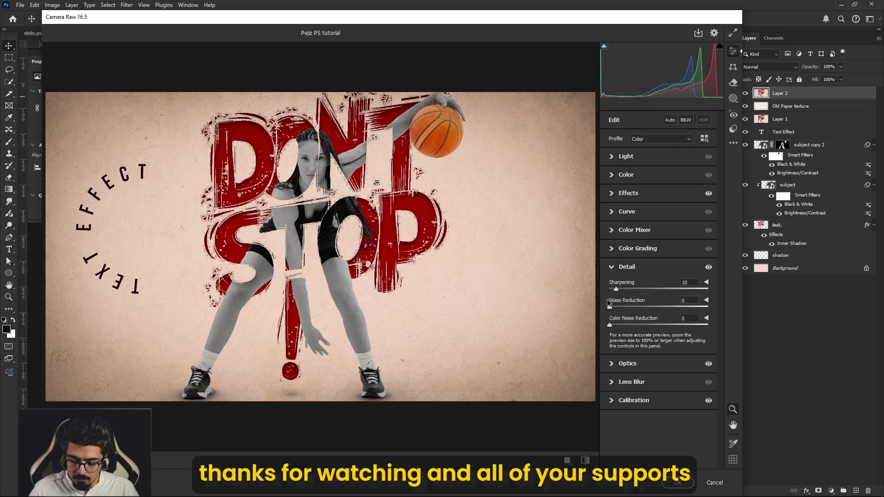
left_click(611, 267)
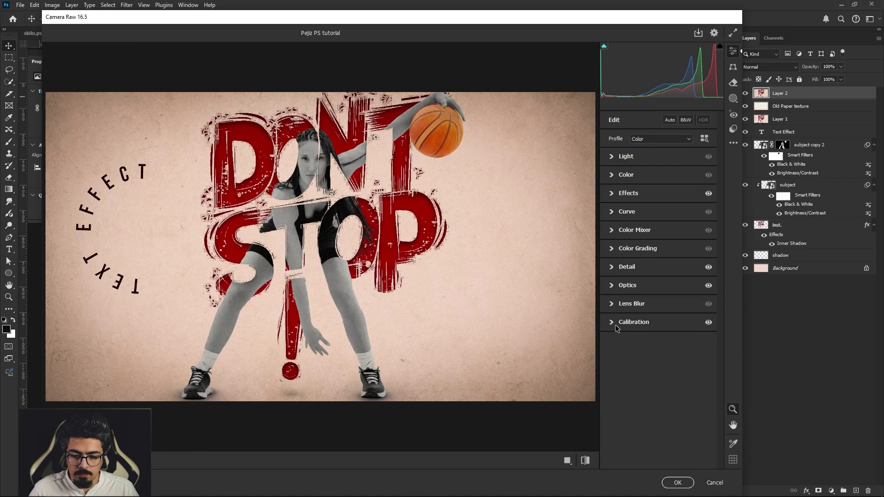
left_click(612, 285)
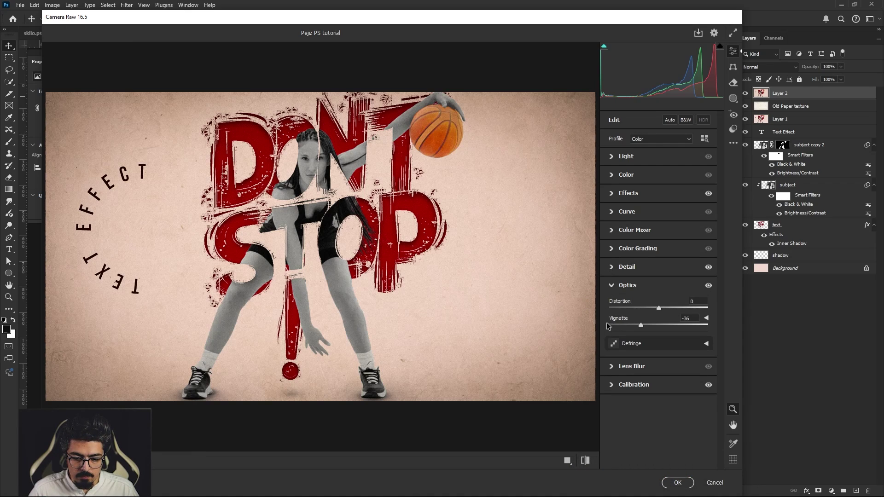
left_click(612, 286)
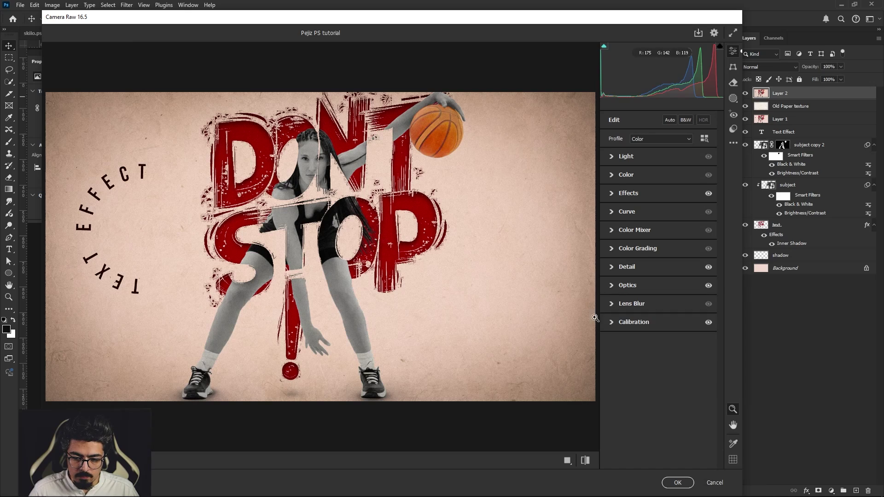
left_click(613, 327)
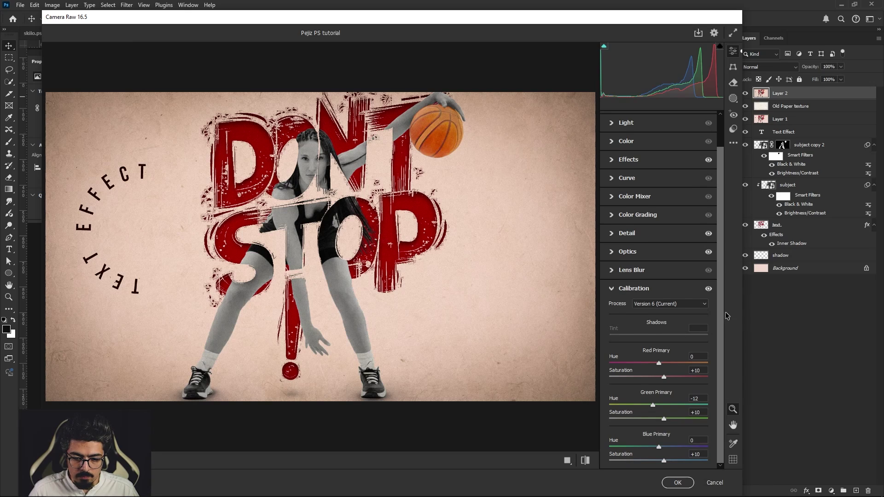
left_click(680, 482)
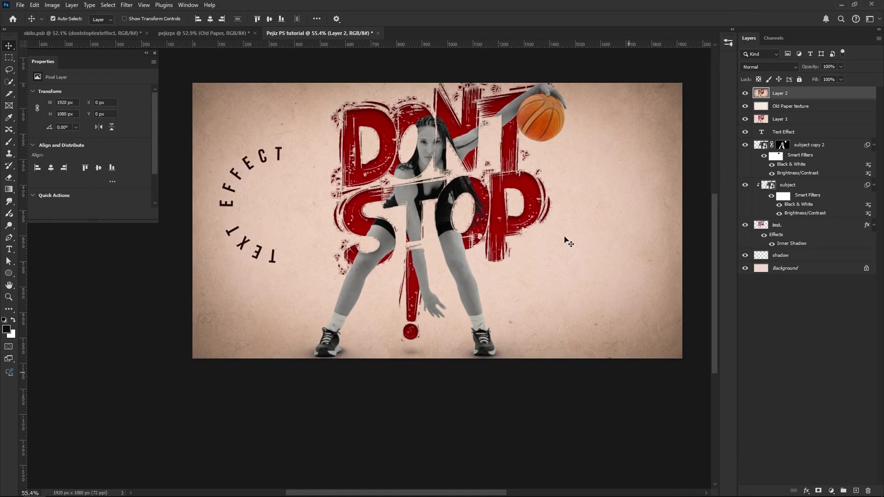